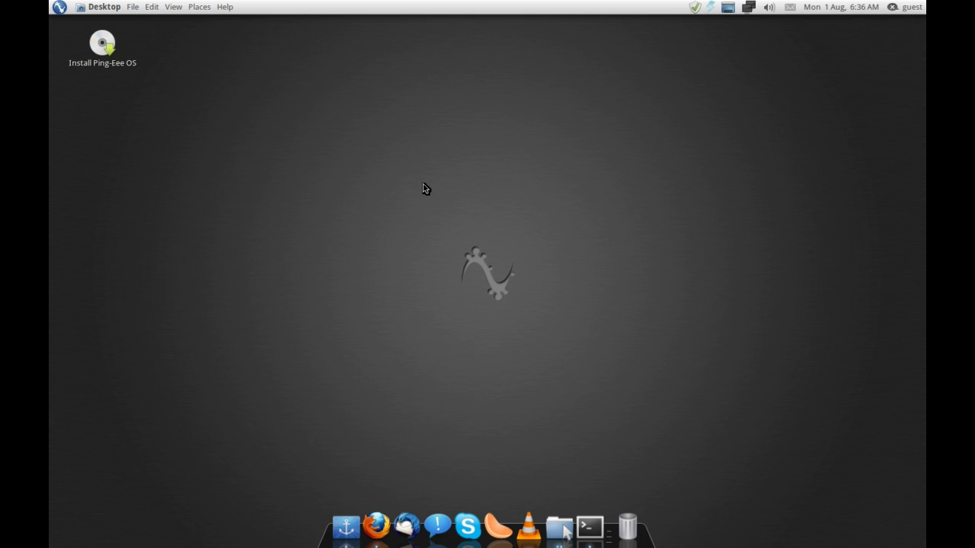
- Look over the netbook performance and display options menu in the top panel
left_click_drag(412, 209, 546, 314)
left_click(714, 9)
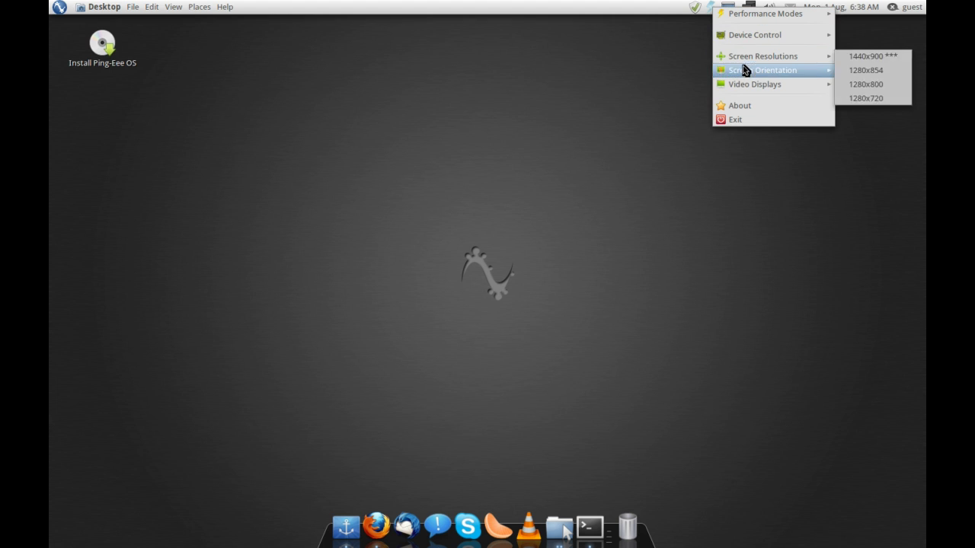
mouse_move(746, 89)
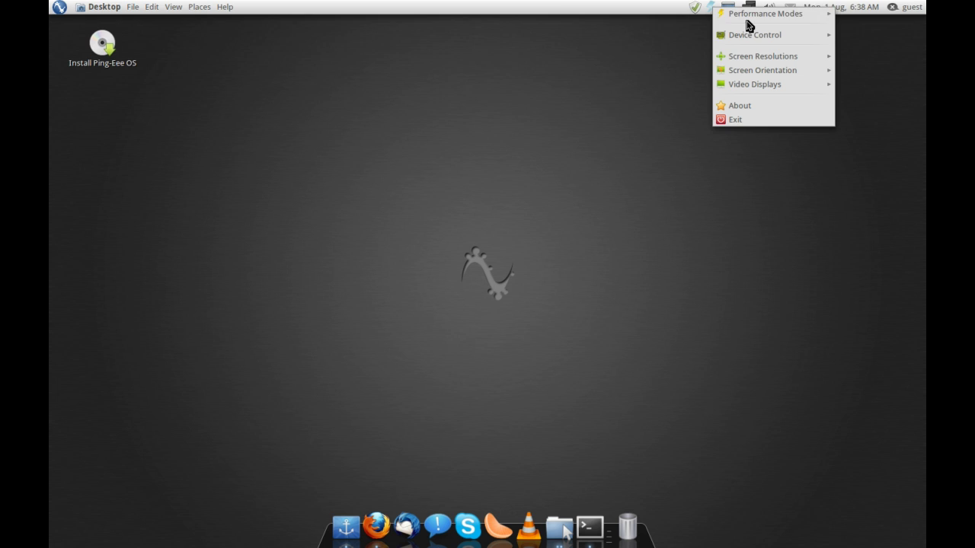
mouse_move(747, 12)
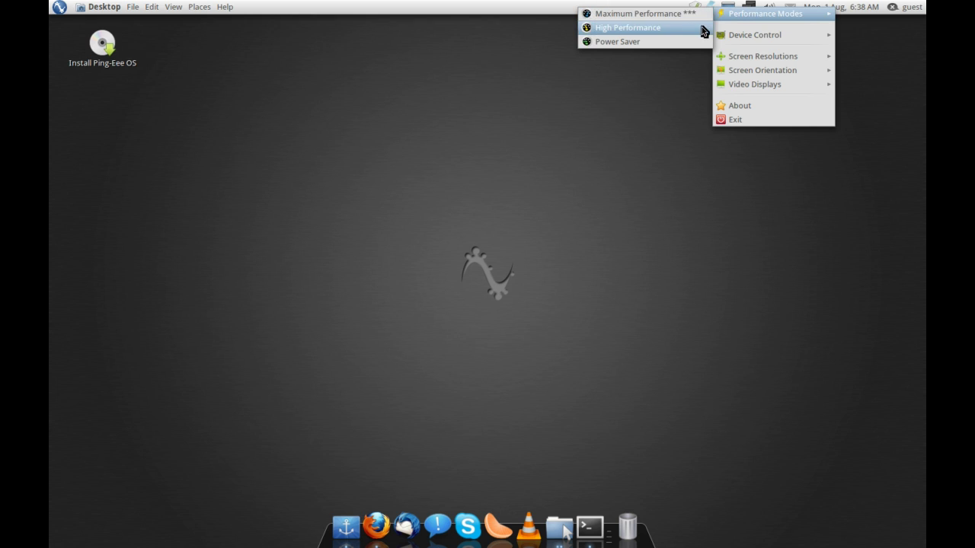
mouse_move(729, 34)
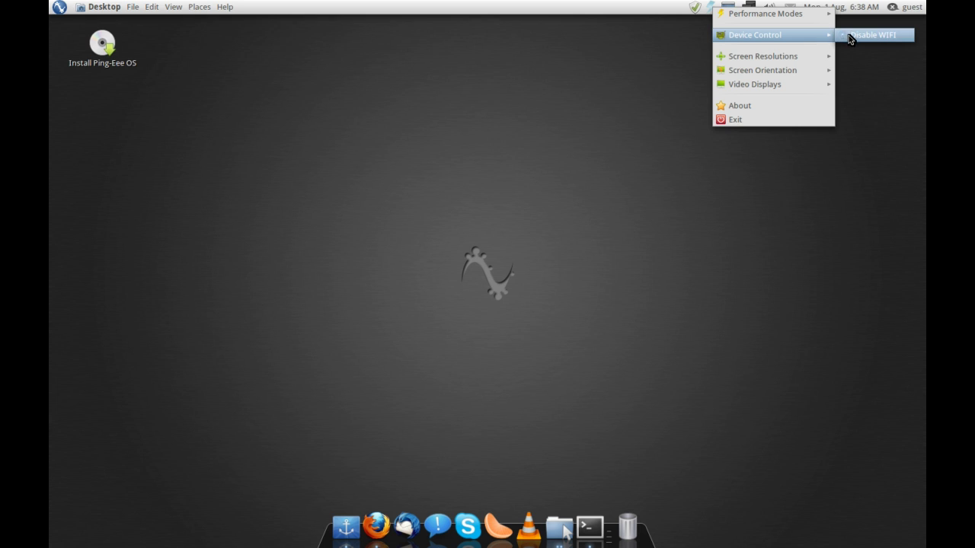
mouse_move(807, 60)
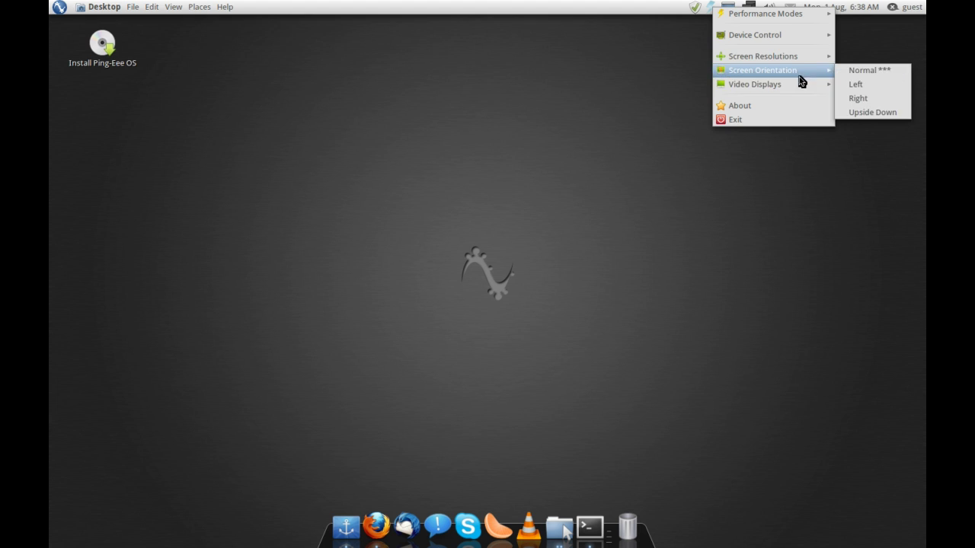
left_click(714, 172)
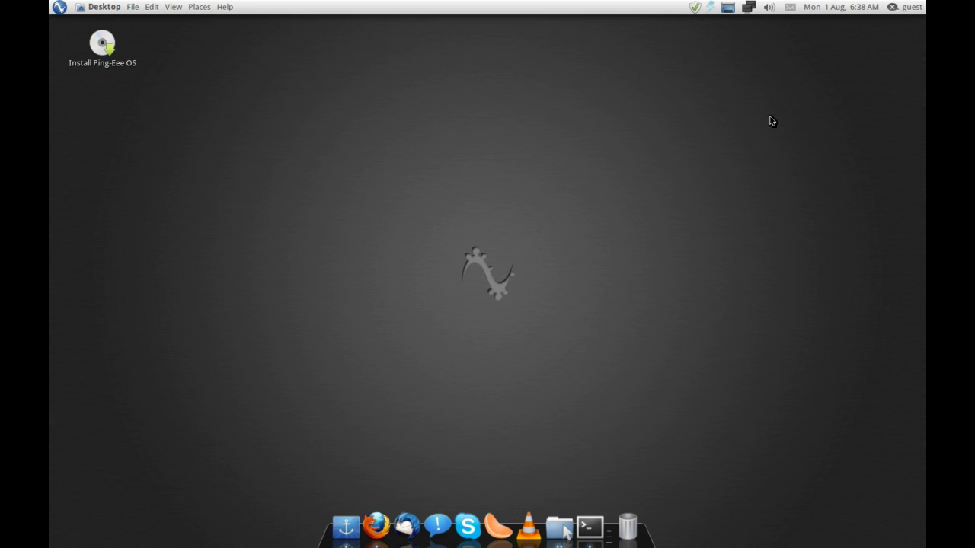
- Check the messaging, calendar and user availability status menus in the top panel
left_click(750, 9)
mouse_move(790, 7)
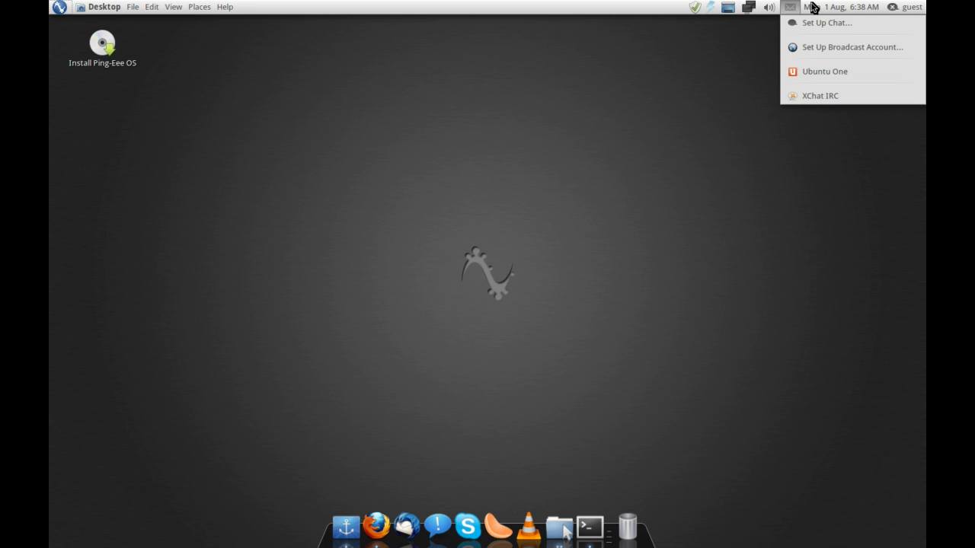
left_click(683, 109)
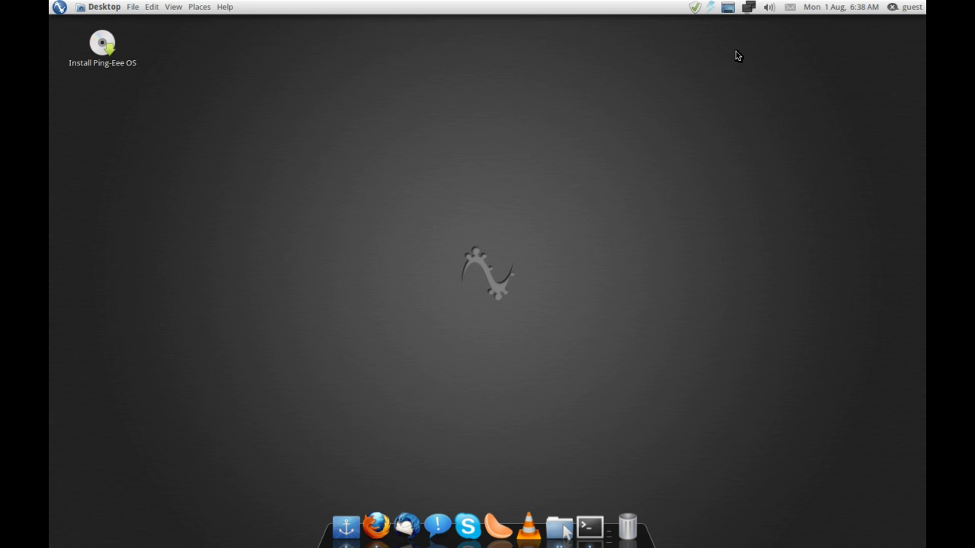
left_click(838, 10)
left_click(833, 10)
mouse_move(698, 11)
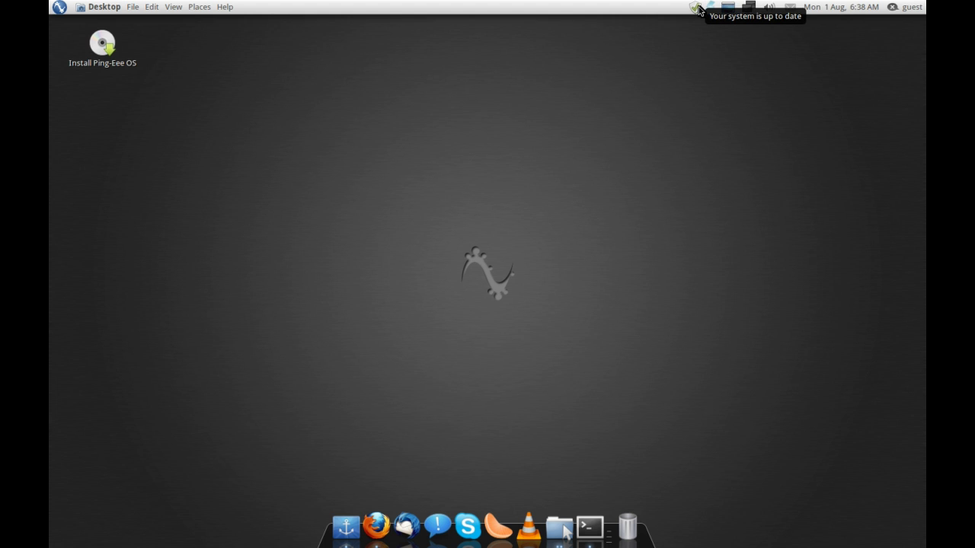
left_click(905, 9)
left_click(905, 10)
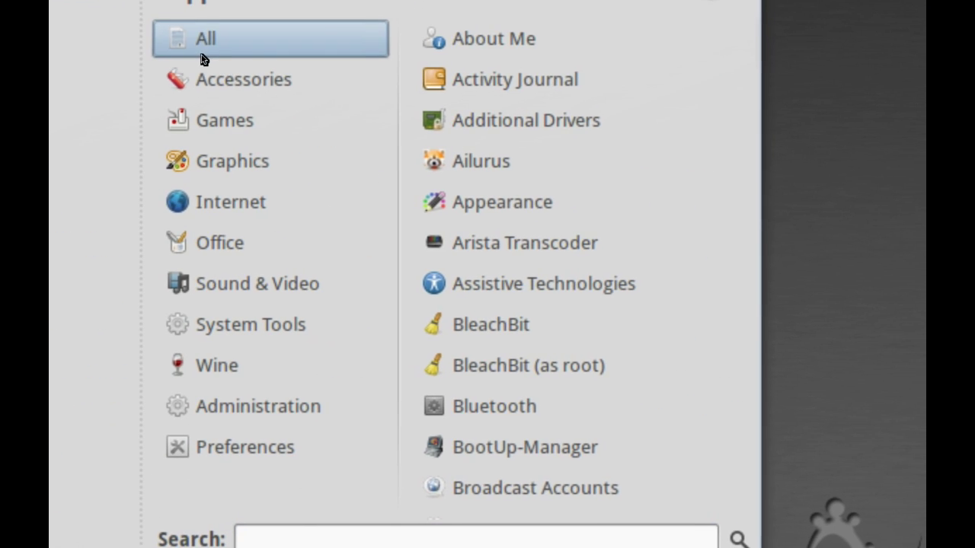
- Show the Graphics category: LibreOffice Draw, LRF Viewer, Pinta, Rapid Photo Downloader, Shotwell, Simple Scan
mouse_move(209, 72)
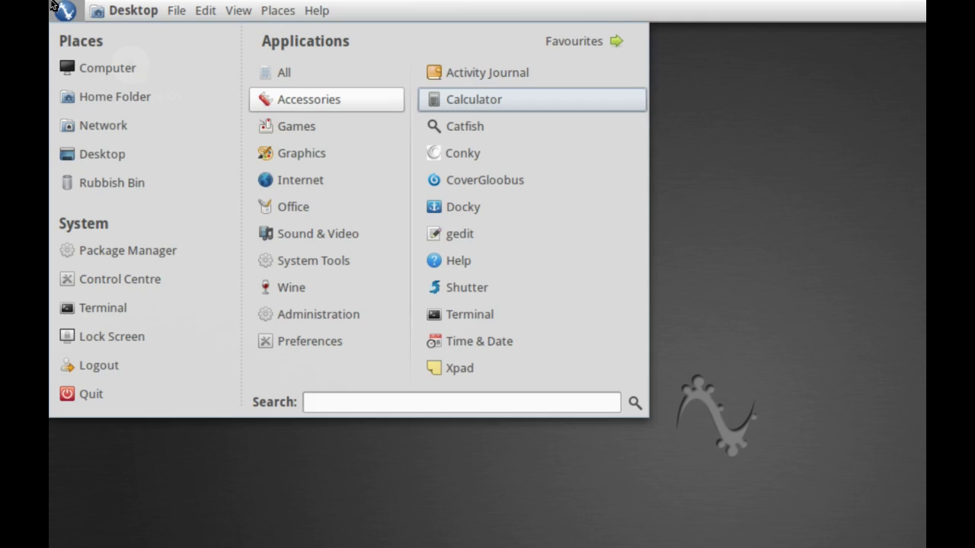
mouse_move(288, 58)
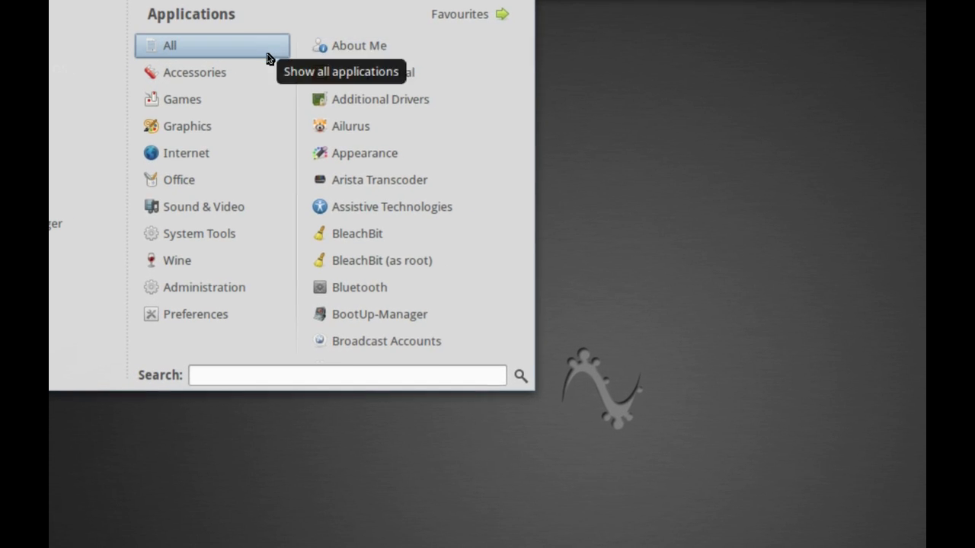
mouse_move(269, 78)
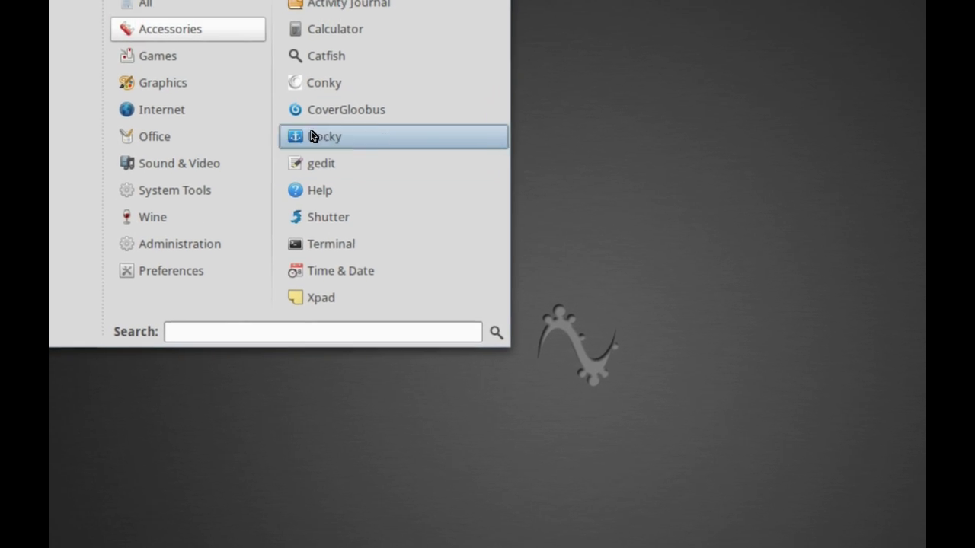
mouse_move(204, 31)
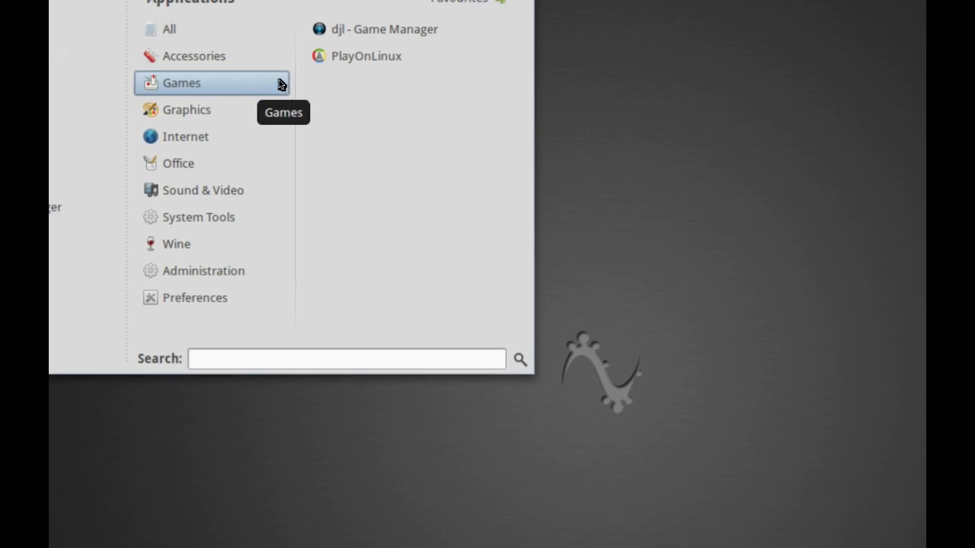
left_click(202, 120)
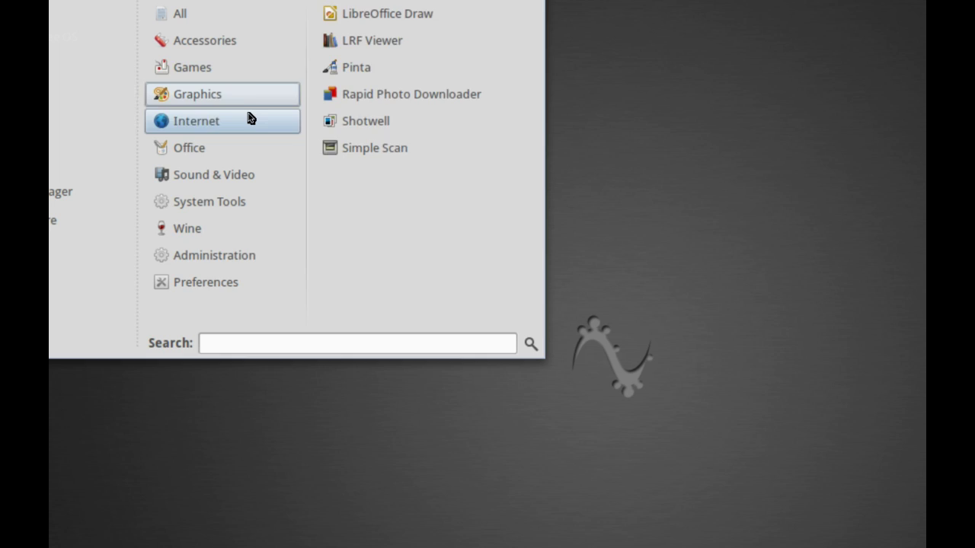
- Step through the Internet, Office and Sound & Video apps, ending on System Tools (Ailurus, BleachBit, UNetbootin…)
left_click(249, 118)
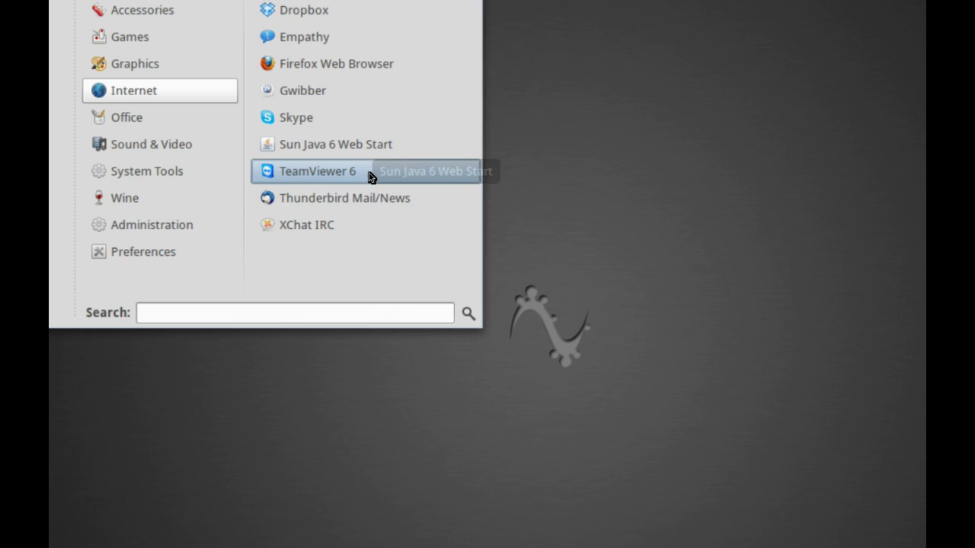
left_click(175, 100)
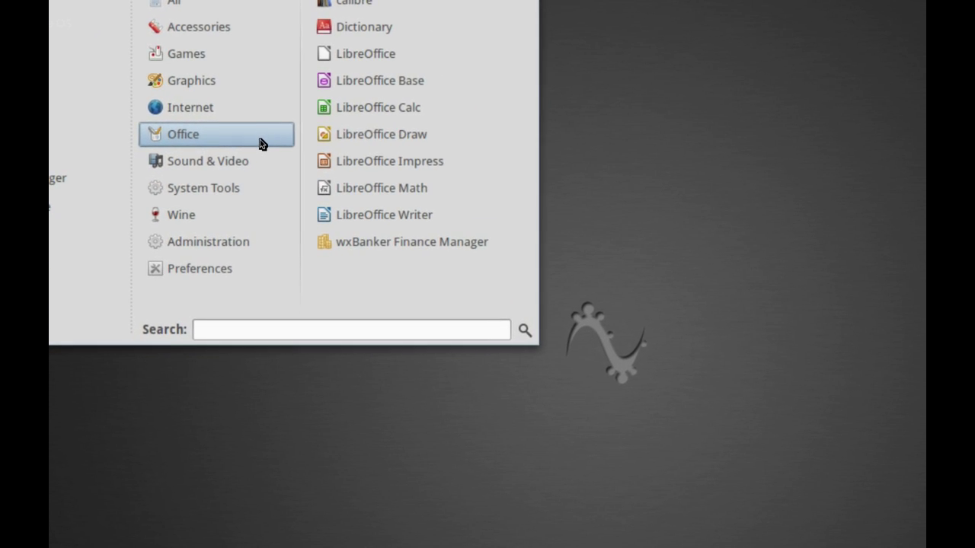
left_click(255, 158)
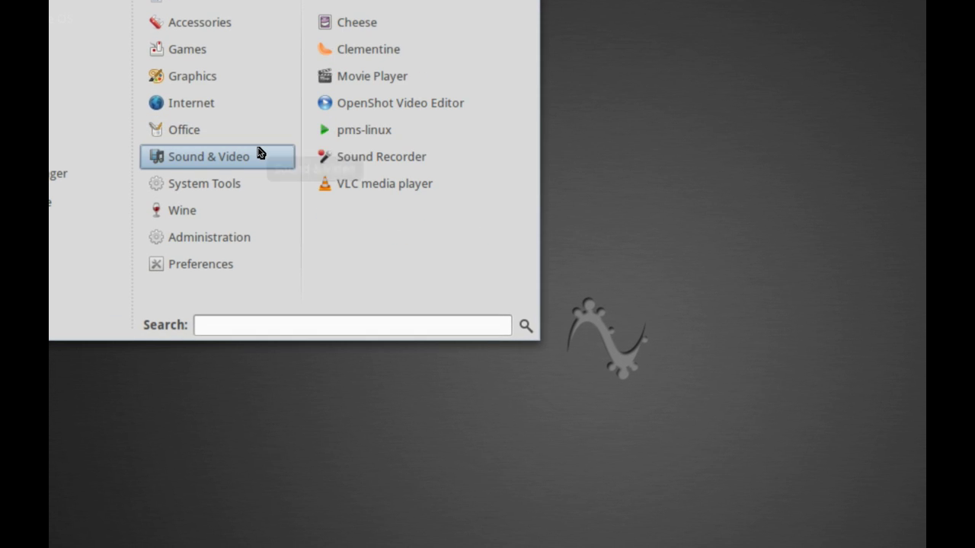
left_click(257, 133)
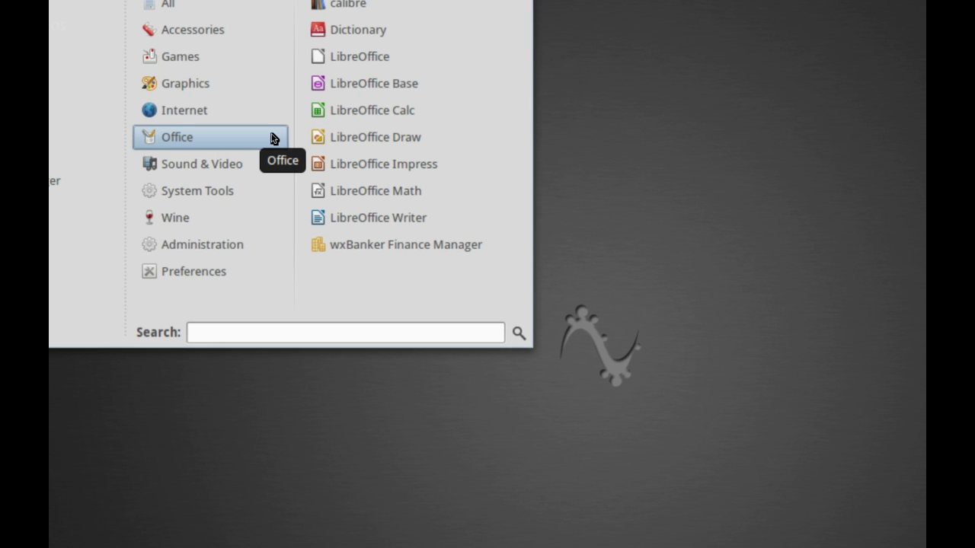
left_click(272, 164)
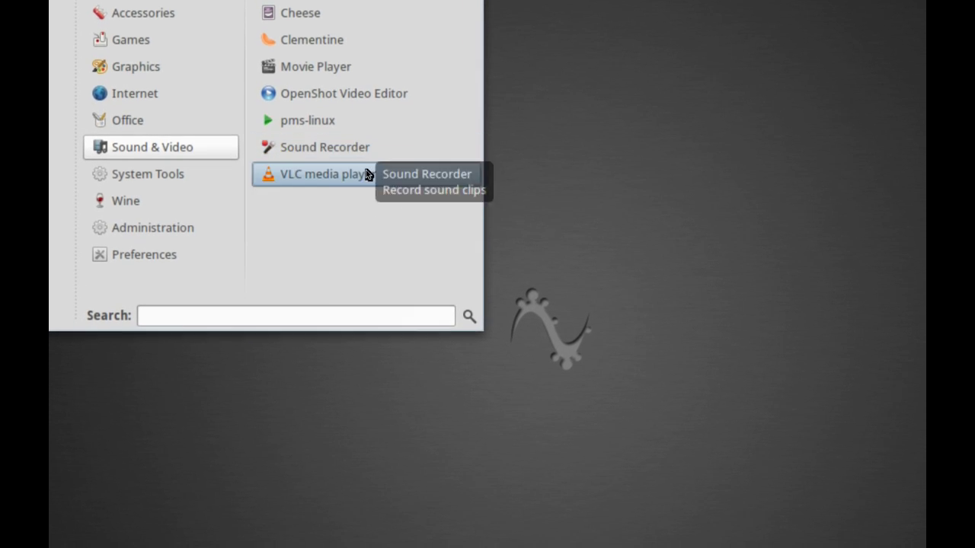
mouse_move(267, 173)
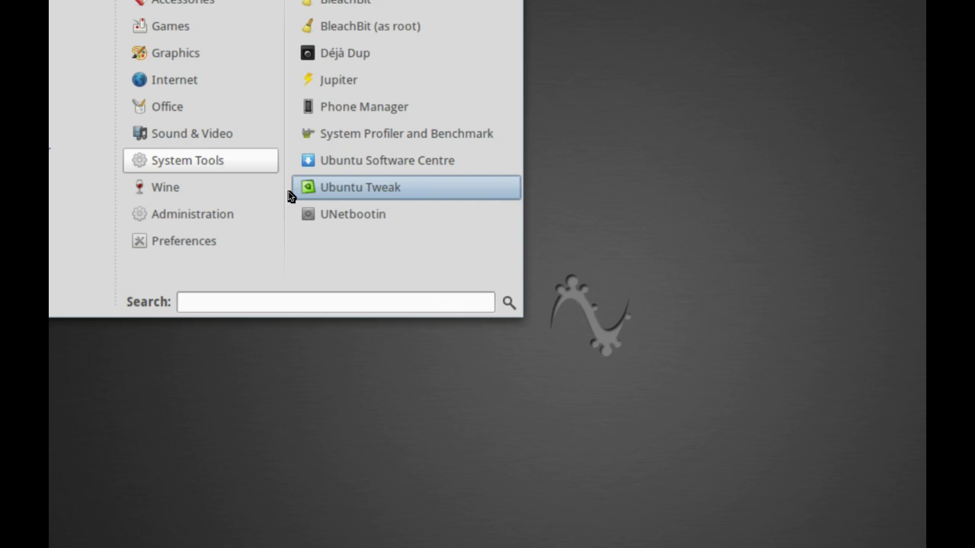
- List the Wine applications, then scroll through the Administration tools
left_click(242, 182)
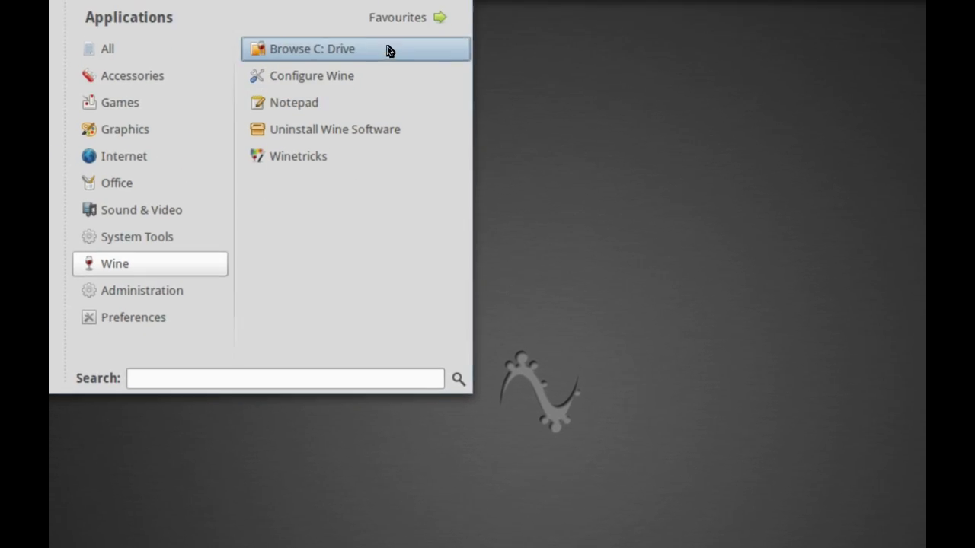
left_click(216, 230)
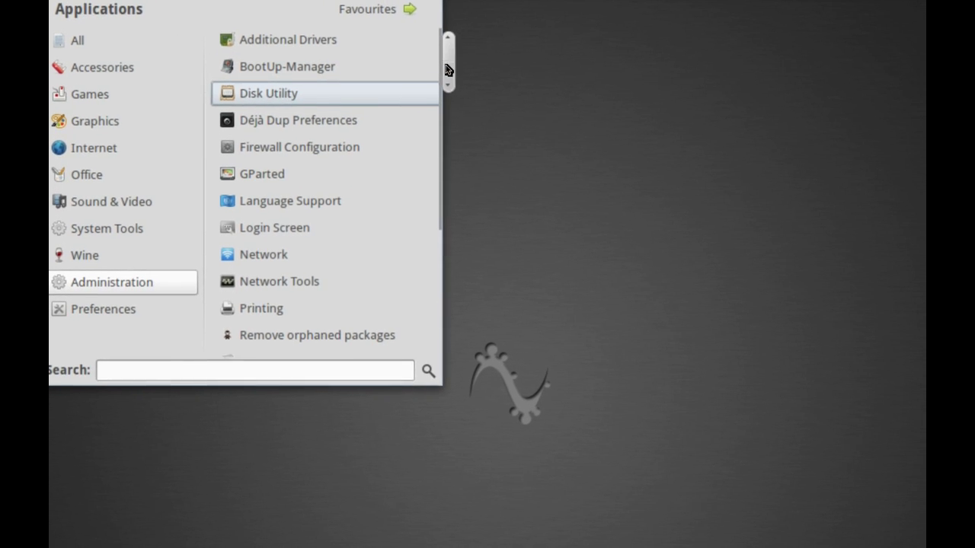
left_click_drag(446, 69, 457, 179)
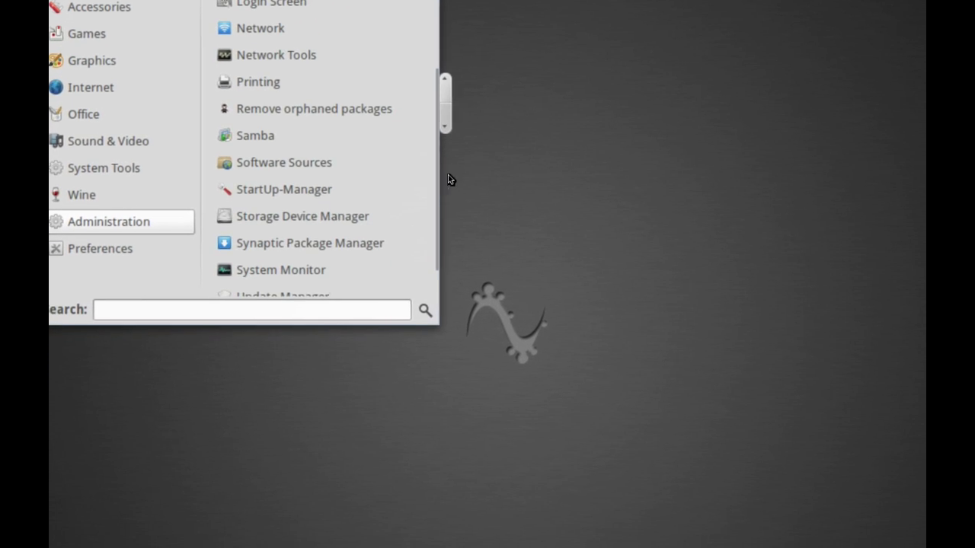
scroll(314, 99, "down", 1)
- Scroll through the Preferences settings applications, leaving the menu closed afterwards
left_click(231, 236)
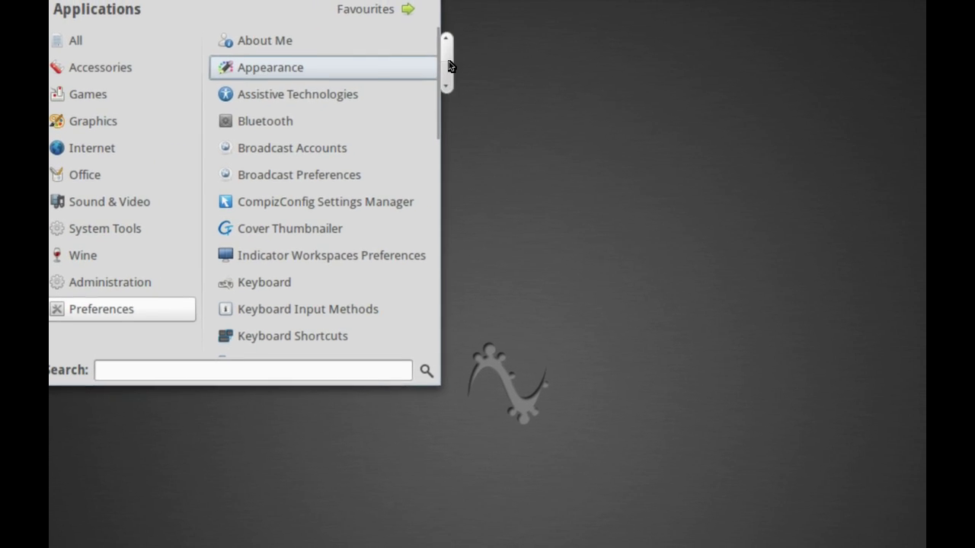
left_click_drag(448, 69, 433, 231)
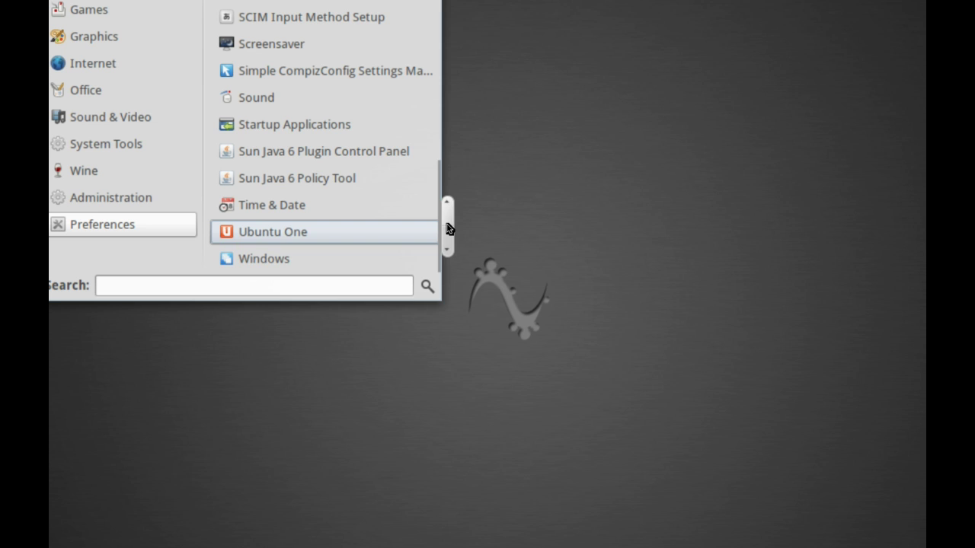
scroll(450, 226, "up", 1)
scroll(448, 242, "down", 1)
scroll(447, 241, "up", 5)
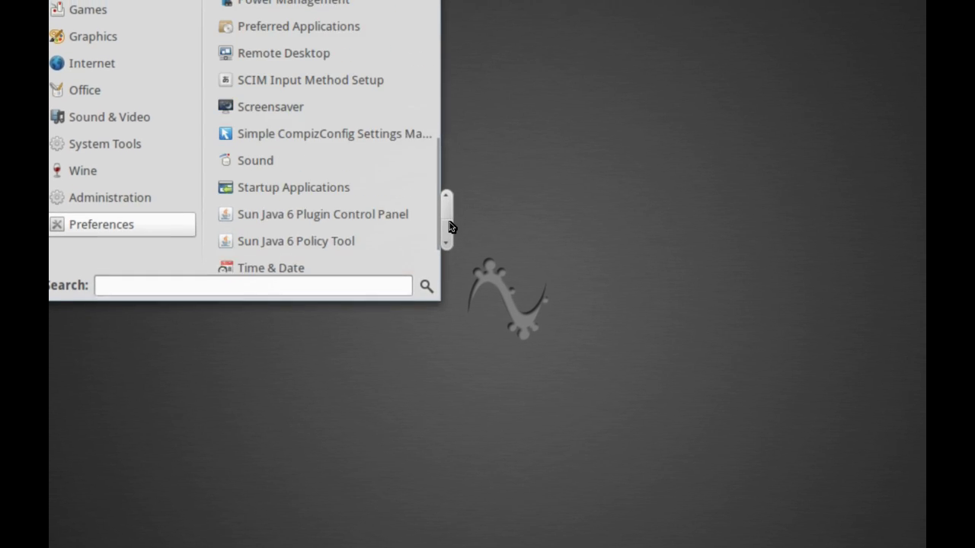
scroll(451, 151, "up", 9)
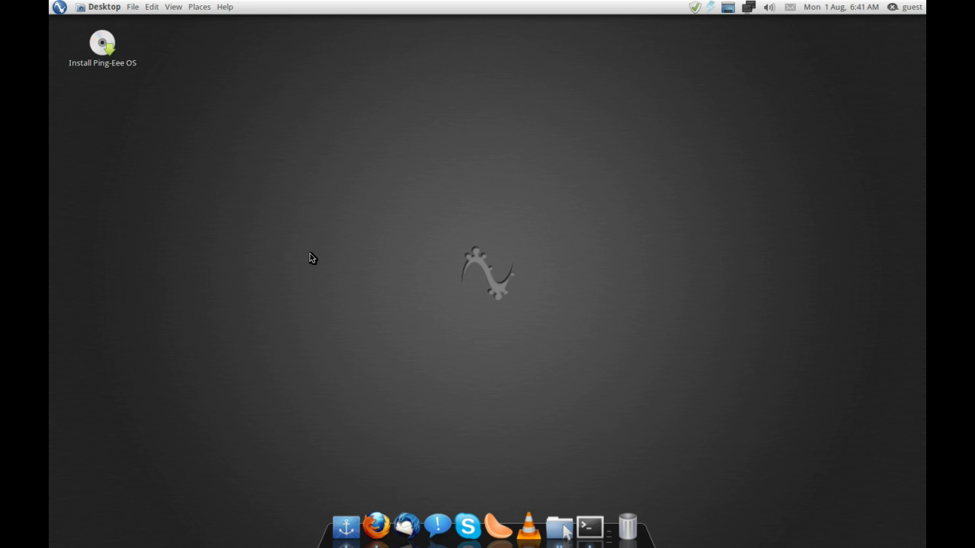
- Preview all four workspaces at once in the expo view
scroll(271, 367, "up", 3, "super")
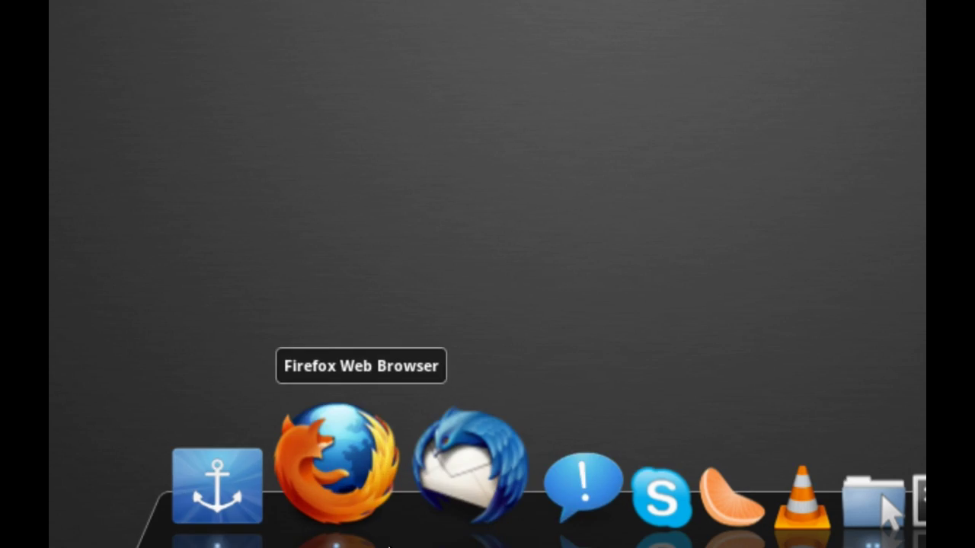
scroll(500, 297, "down", 3, "super")
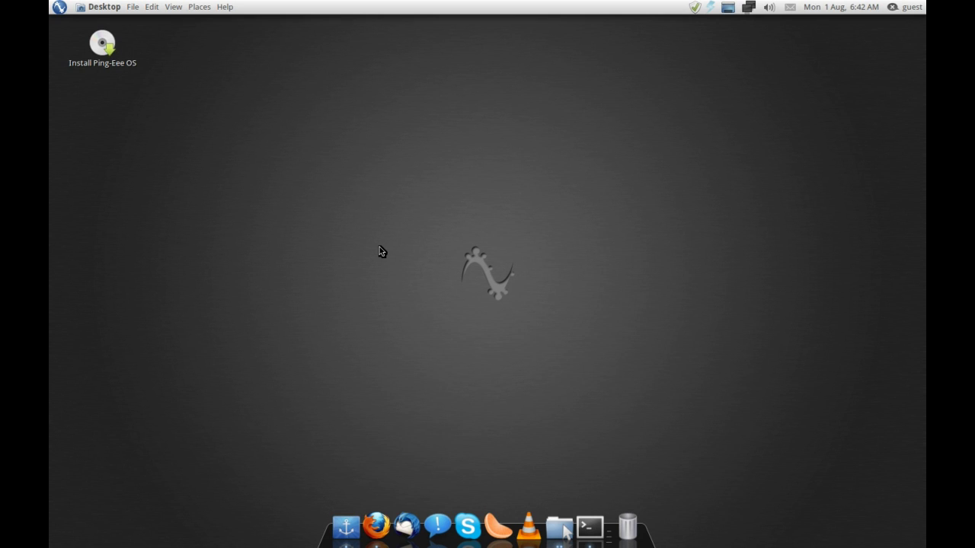
key("super+e")
key("super+e")
left_click_drag(428, 216, 530, 319)
- Choose Change Desktop Background from the desktop's right-click menu
left_click(229, 9)
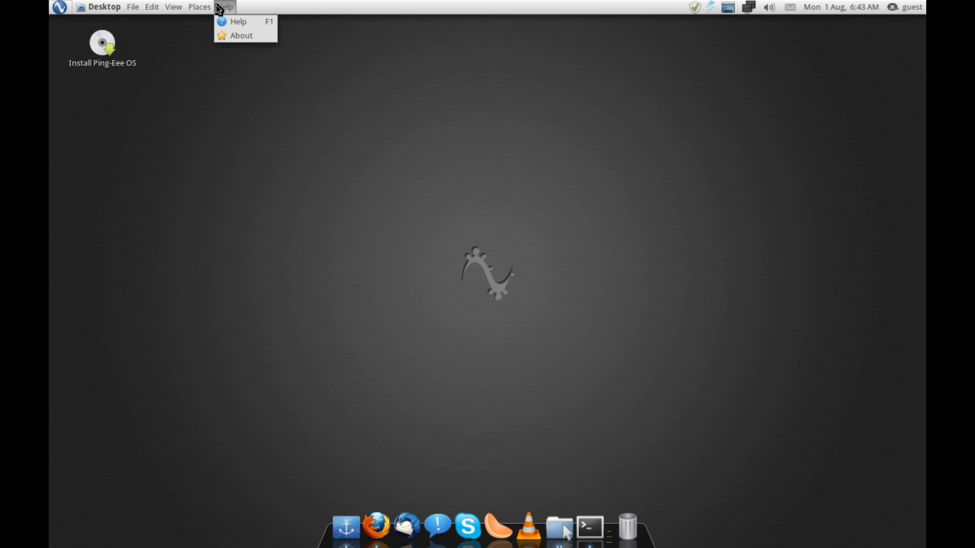
left_click(159, 20)
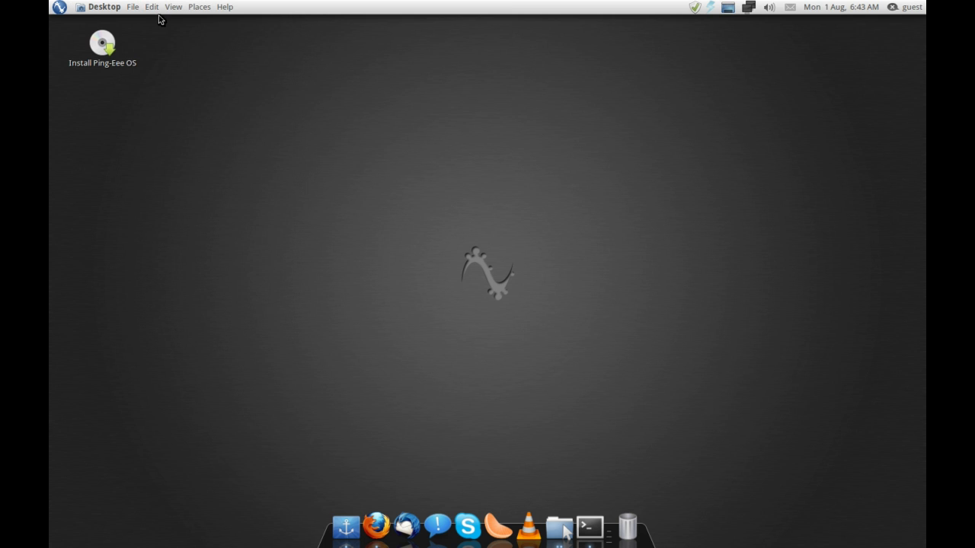
right_click(249, 47)
left_click(312, 221)
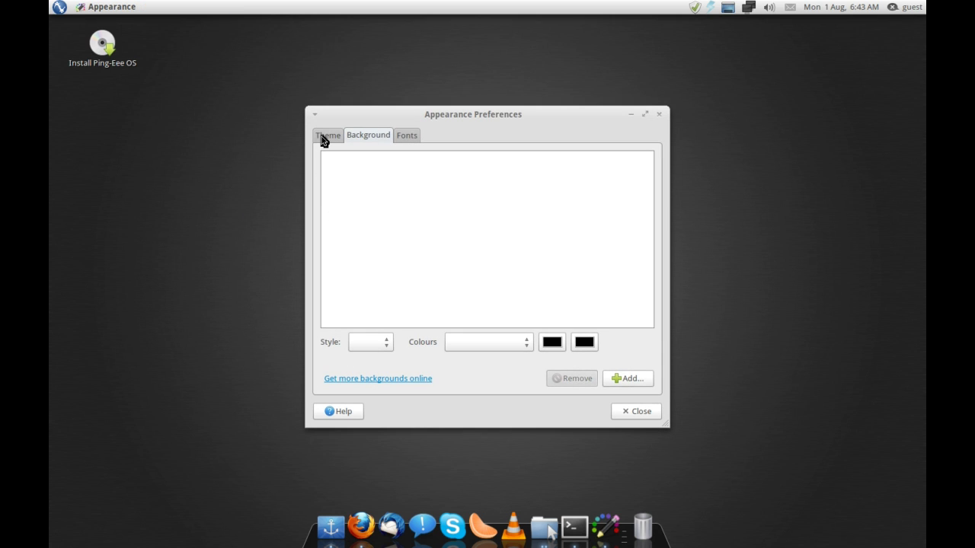
- Switch Appearance Preferences to the Theme tab (Custom, elementary, PinguyOS) and reposition the window
left_click(322, 139)
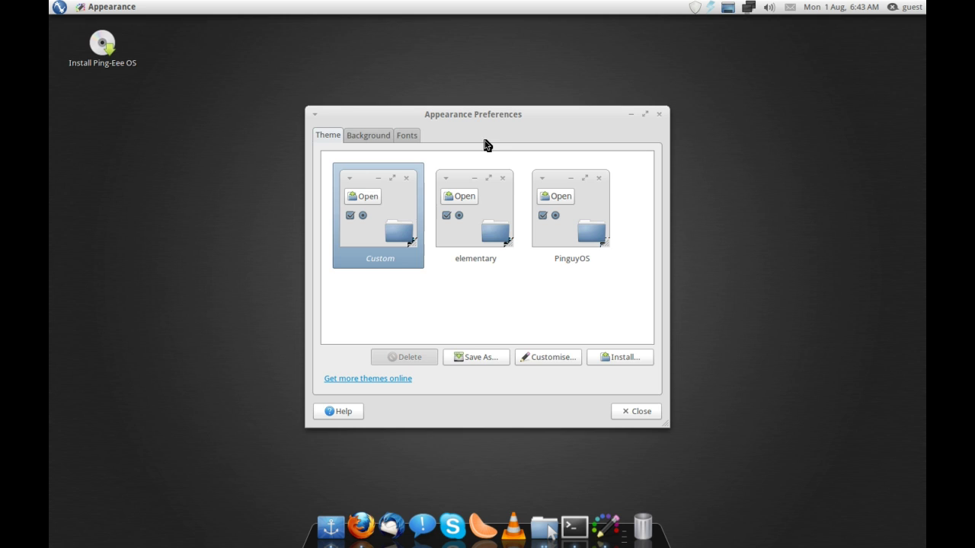
left_click_drag(479, 118, 462, 96)
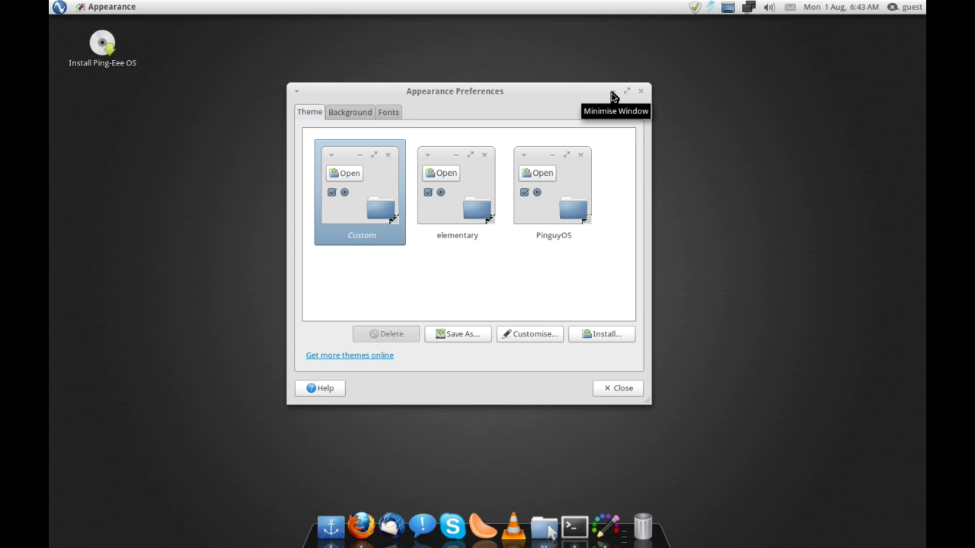
left_click_drag(544, 92, 542, 86)
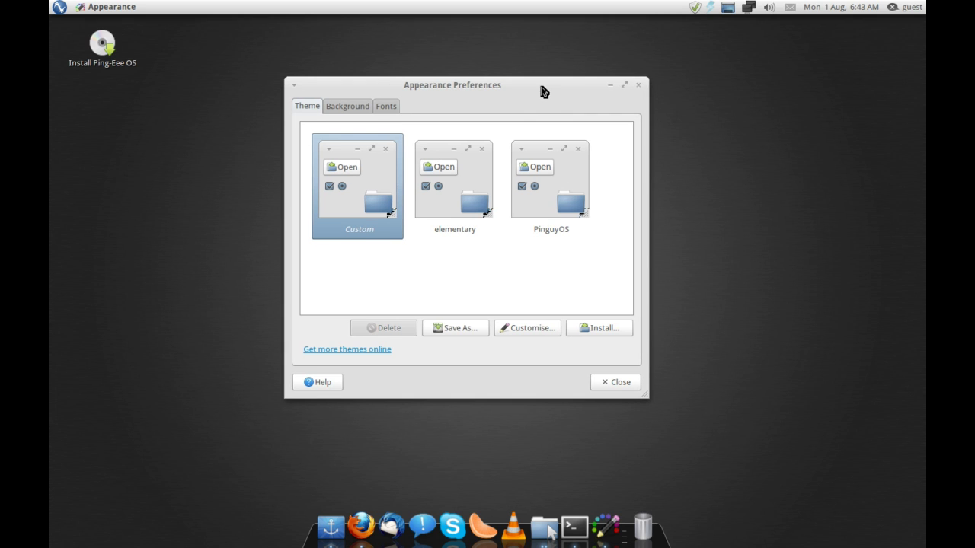
- Close Appearance Preferences and browse the Places and File menus in the top panel
left_click(640, 86)
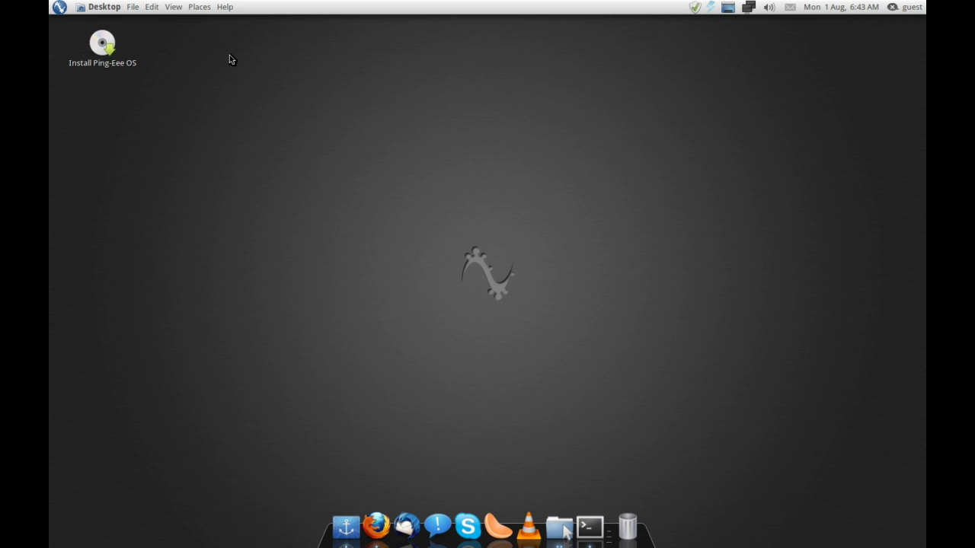
left_click(207, 9)
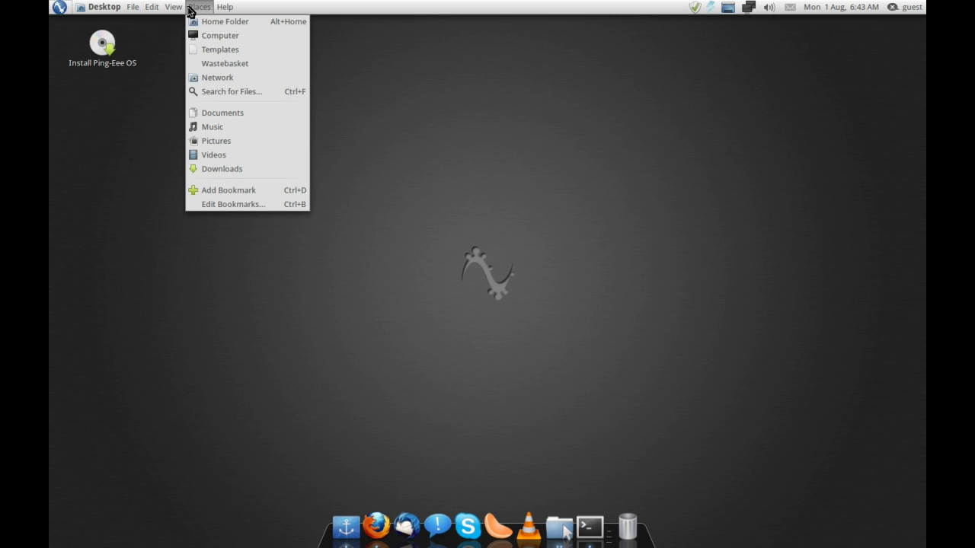
mouse_move(147, 11)
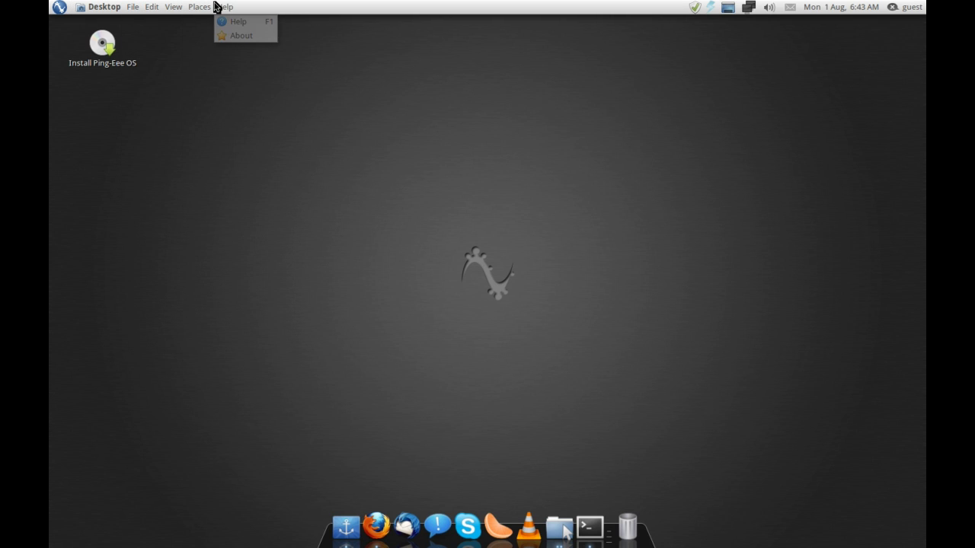
left_click(223, 9)
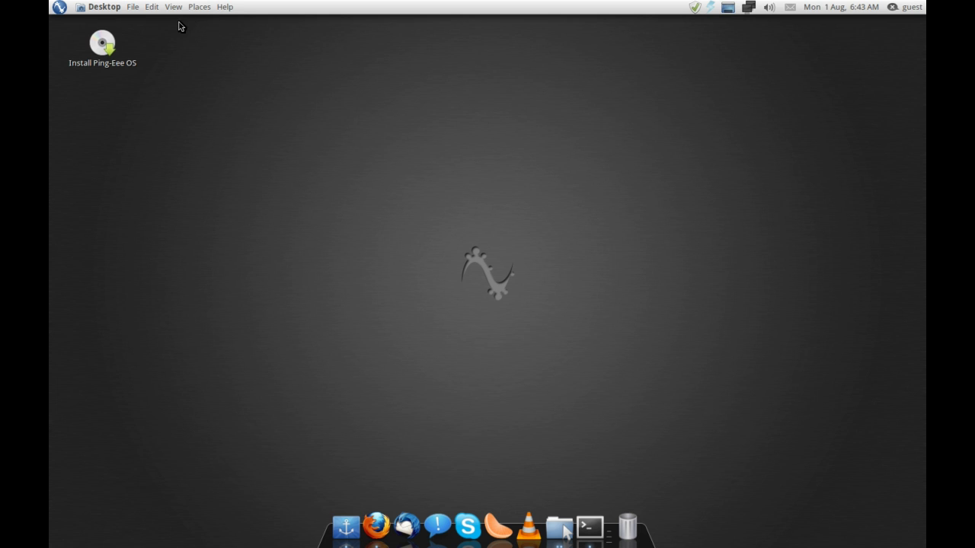
left_click(136, 7)
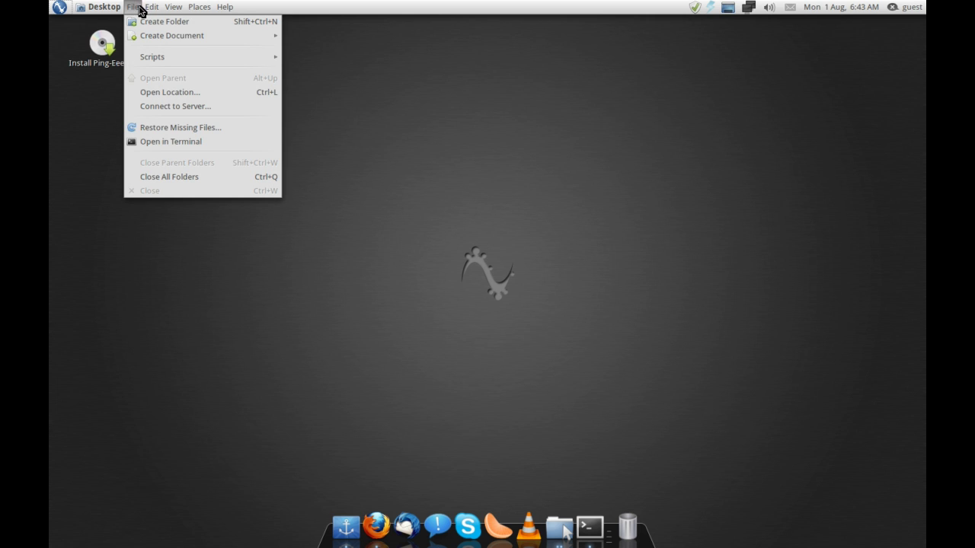
left_click(148, 9)
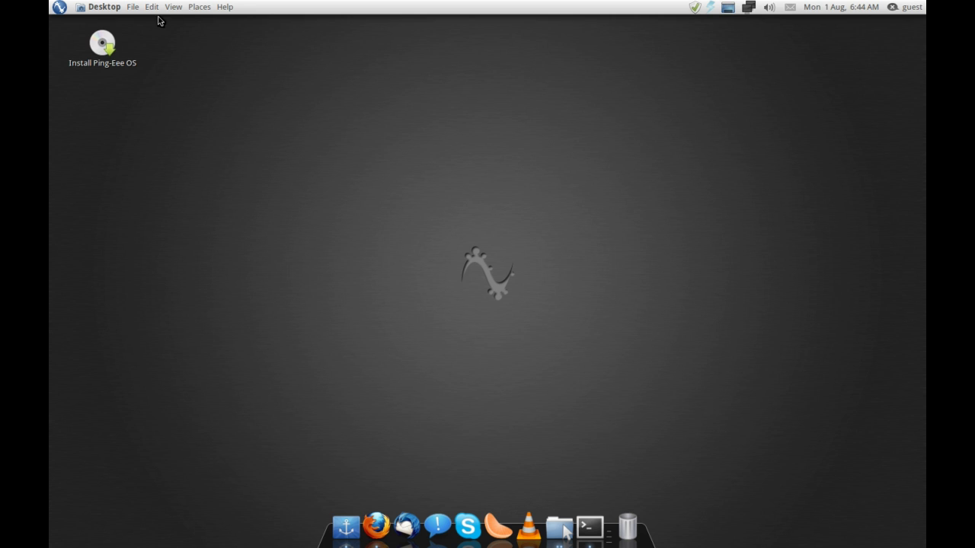
- Launch Control Centre from the application launcher and scroll through its settings groups
left_click(63, 7)
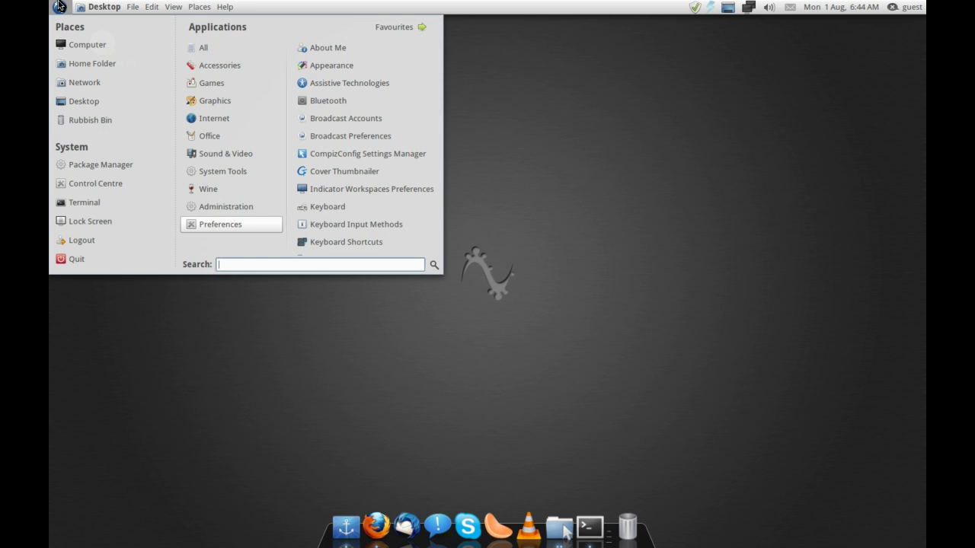
left_click(121, 181)
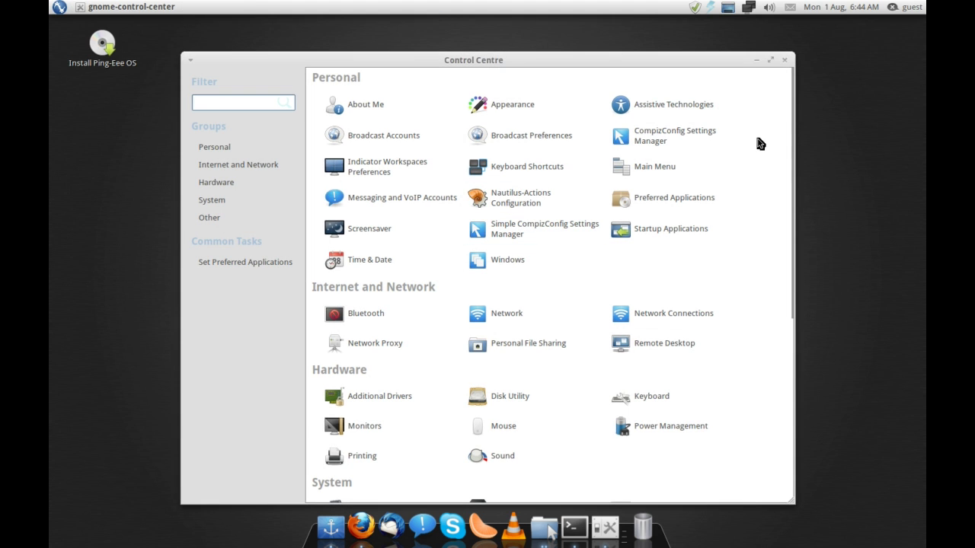
left_click_drag(794, 116, 818, 127)
scroll(756, 243, "down", 6)
scroll(756, 244, "up", 1)
scroll(754, 252, "down", 1)
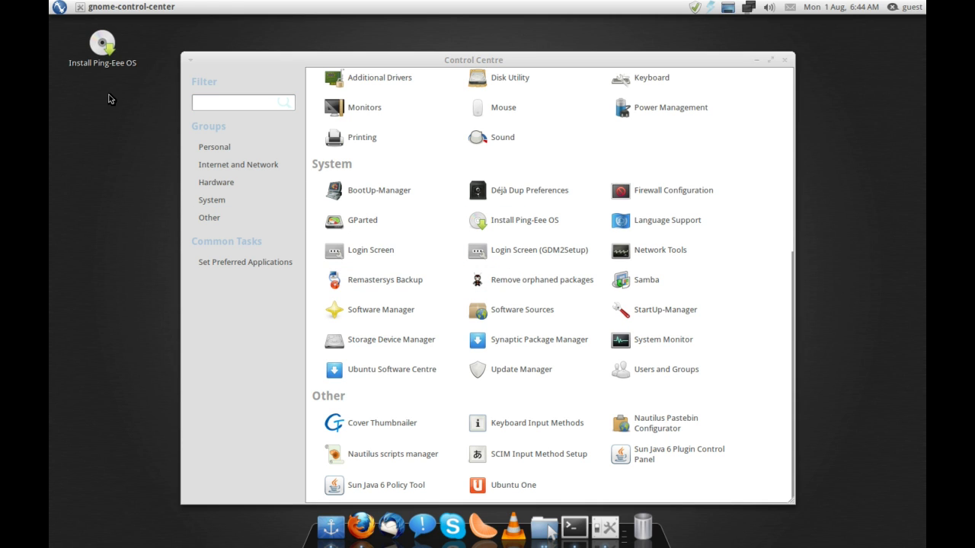
- Move the Control Centre window slightly, then close it
left_click_drag(396, 60, 397, 50)
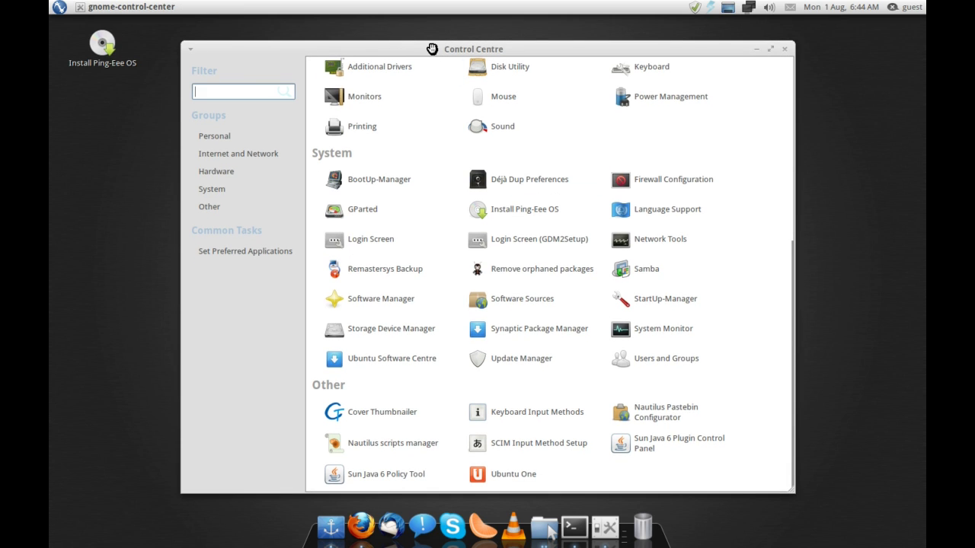
left_click_drag(431, 50, 425, 49)
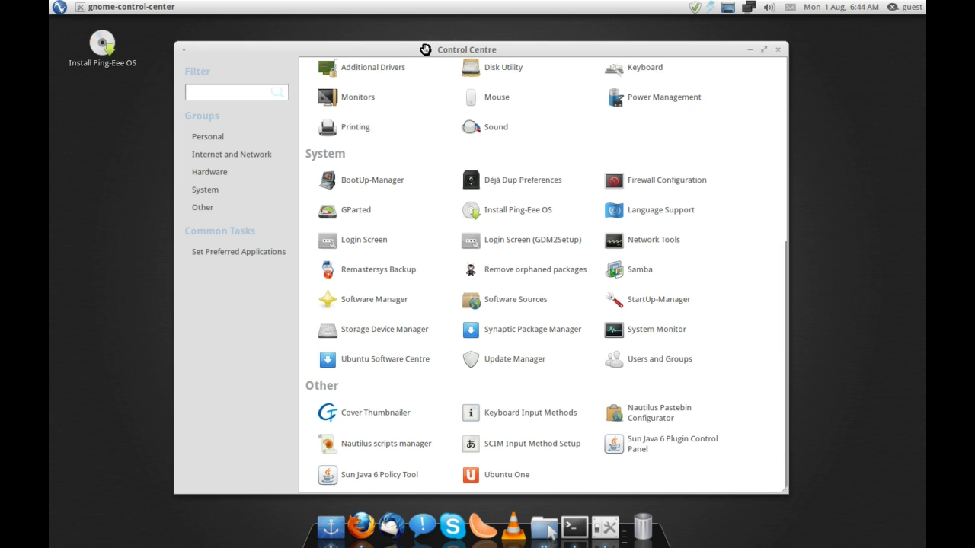
left_click(778, 50)
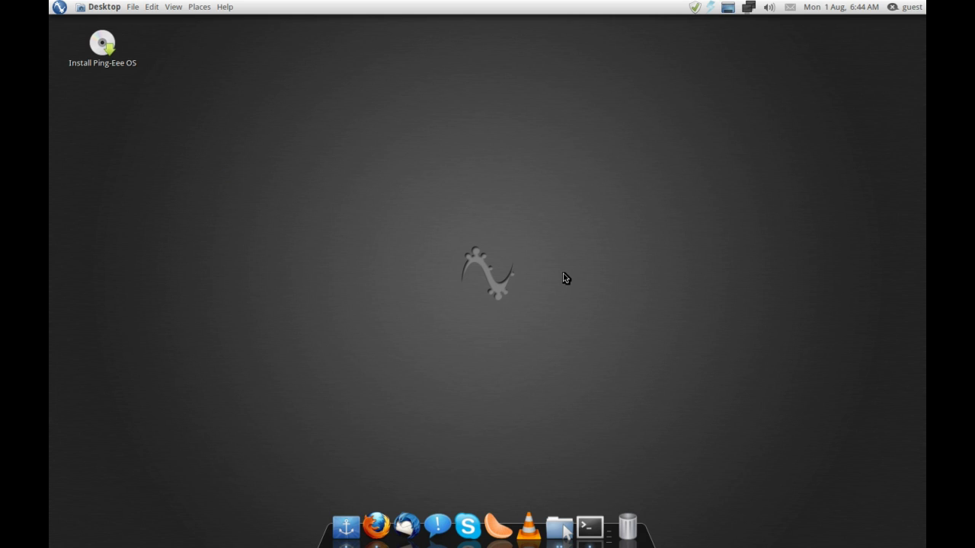
- Glance at the Places and File menus in the top panel, then close them
left_click(199, 7)
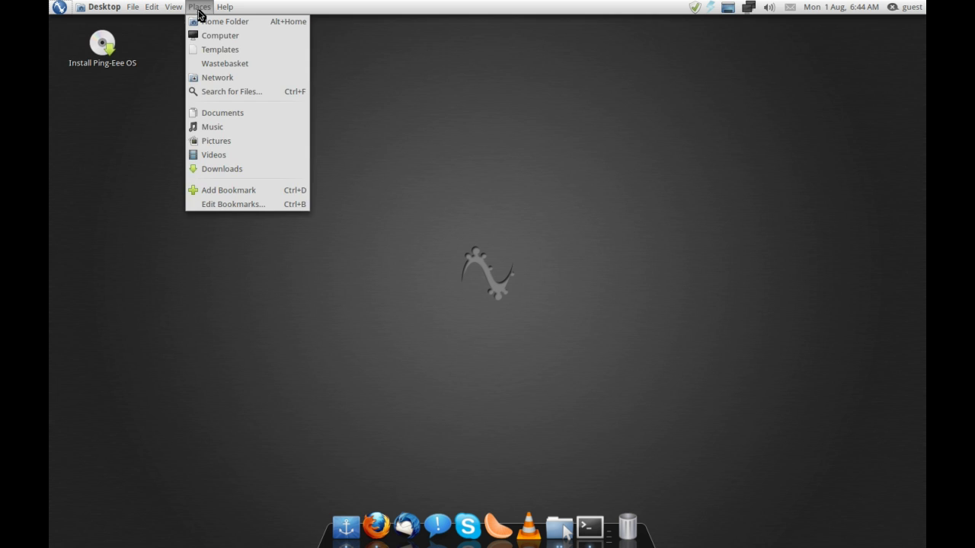
left_click(134, 7)
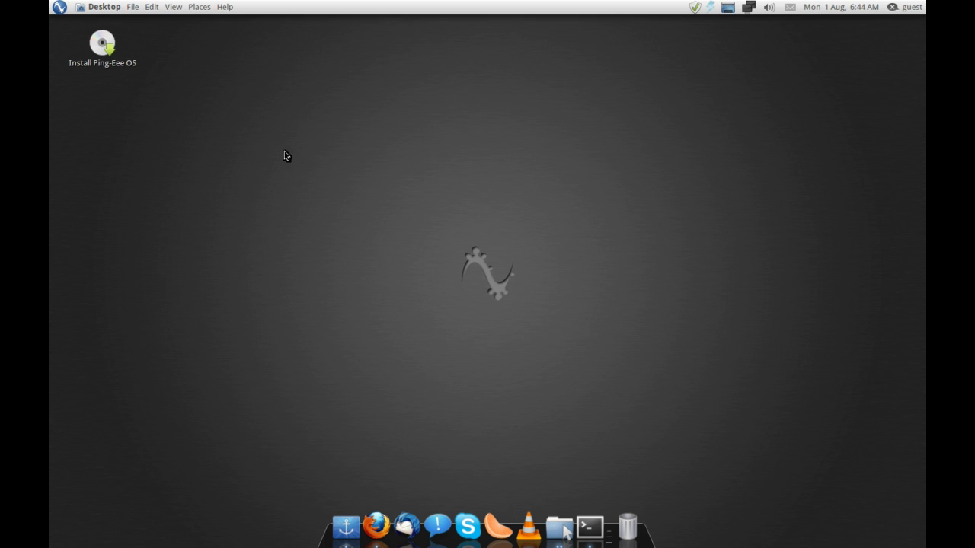
left_click_drag(446, 238, 540, 323)
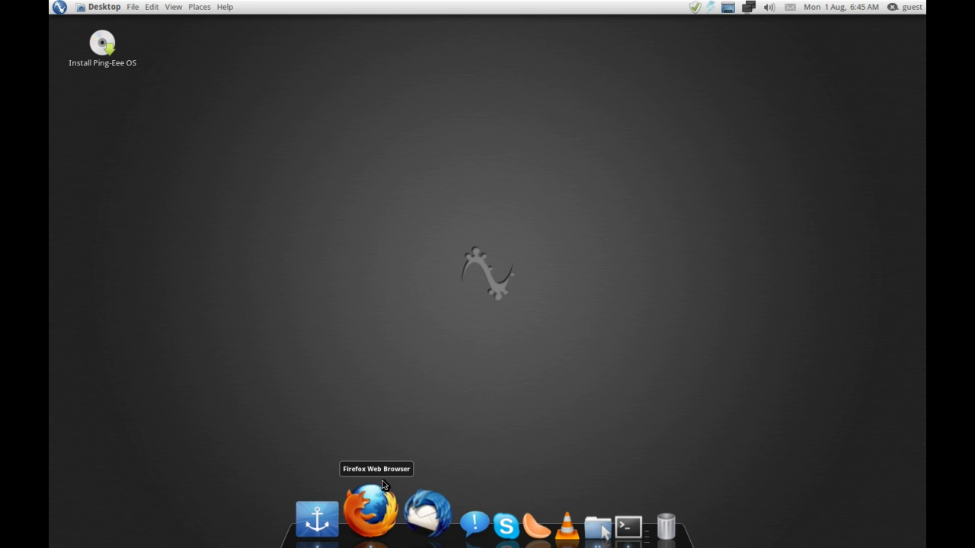
- Launch and maximise Firefox on pinguyos.com, then open and close its app menu and Bookmarks list
left_click(376, 520)
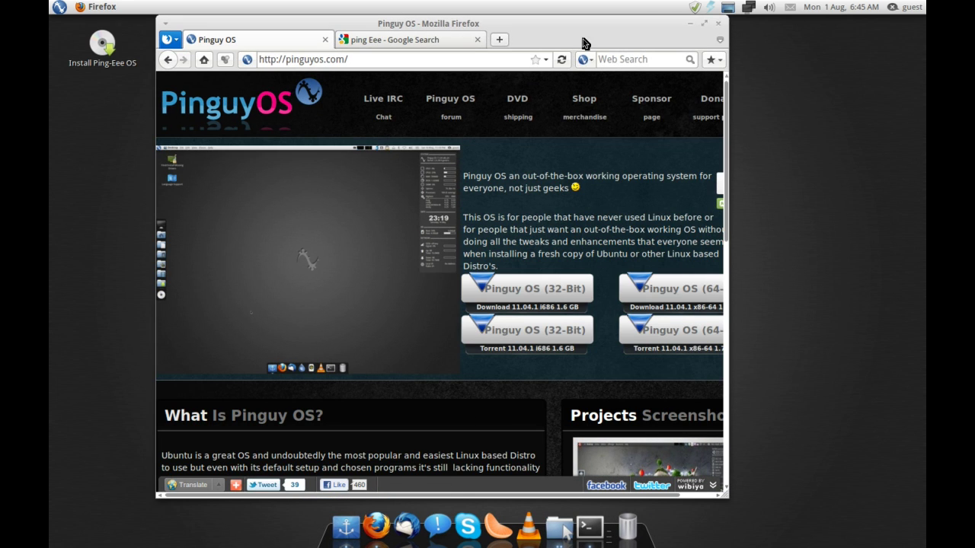
left_click(704, 23)
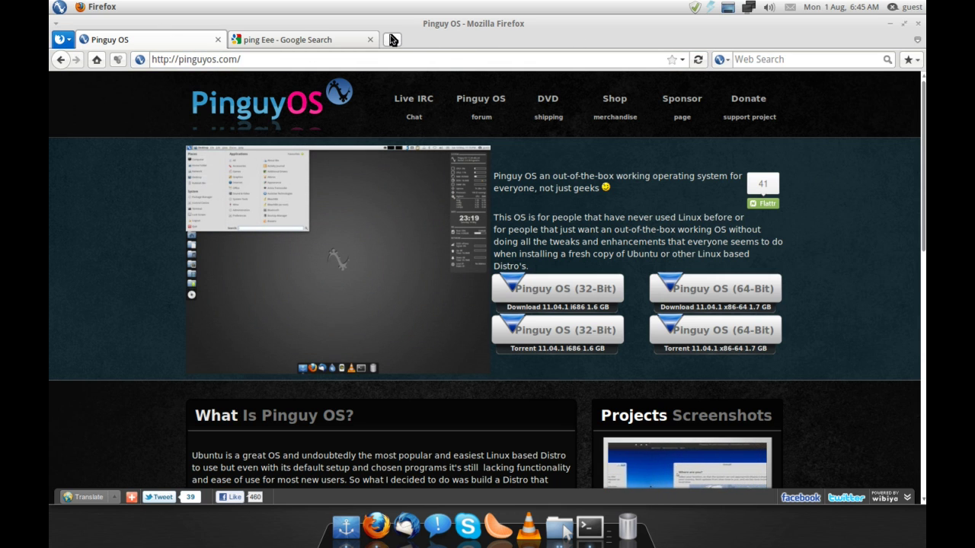
left_click(65, 40)
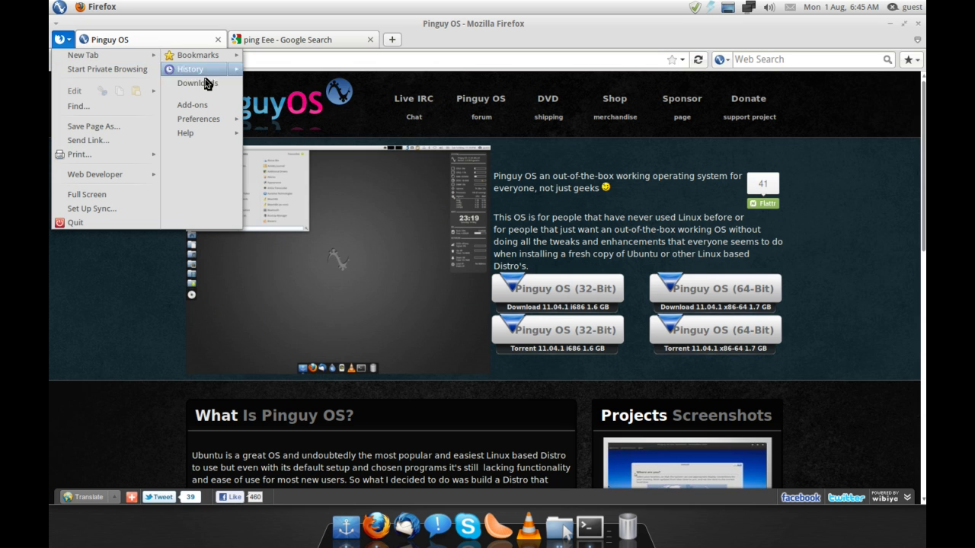
mouse_move(227, 55)
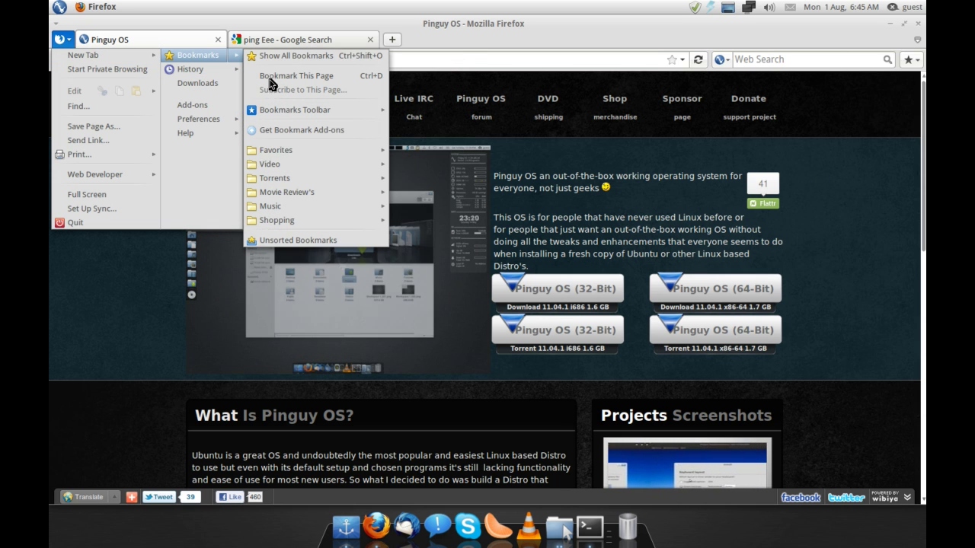
mouse_move(293, 206)
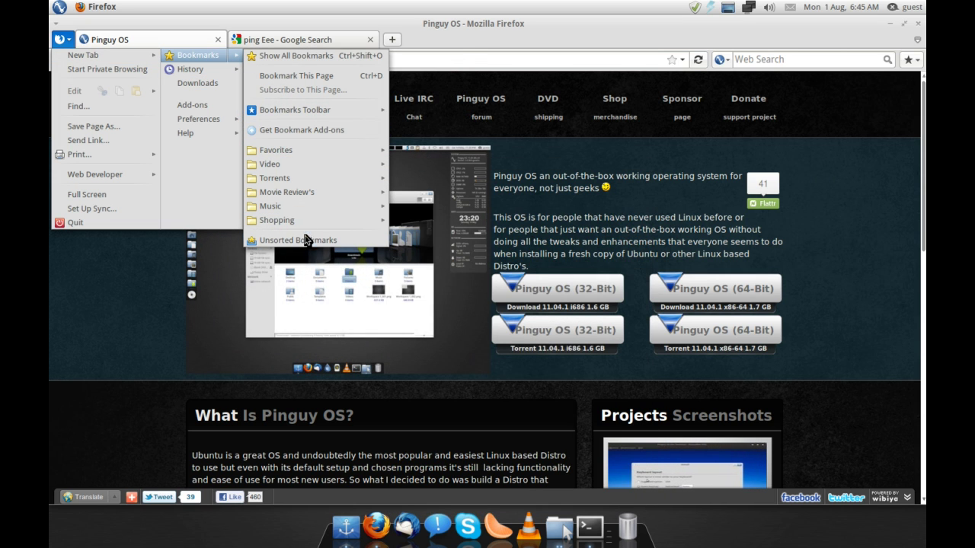
left_click(62, 42)
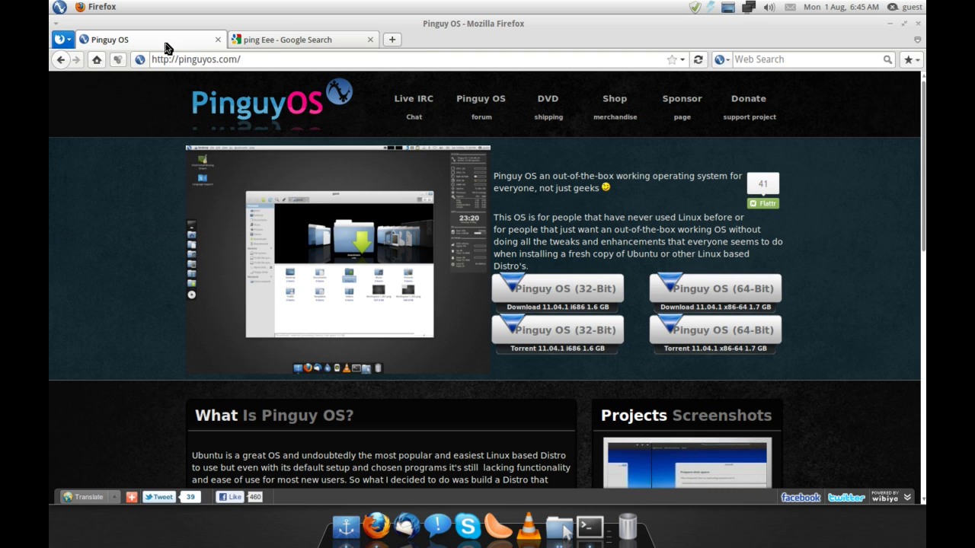
- Minimise Firefox, open the file manager from the dock and arrange the root and guest windows
left_click(887, 24)
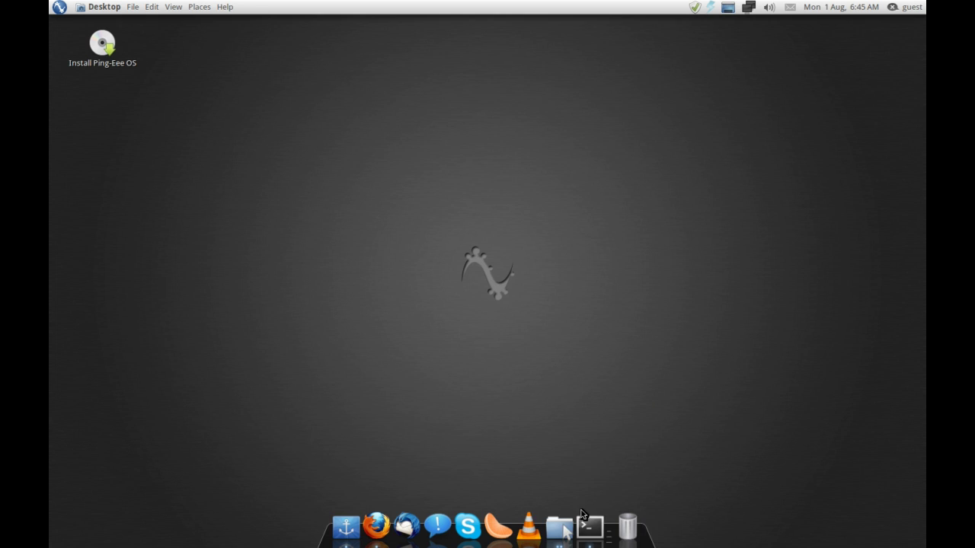
left_click(559, 526)
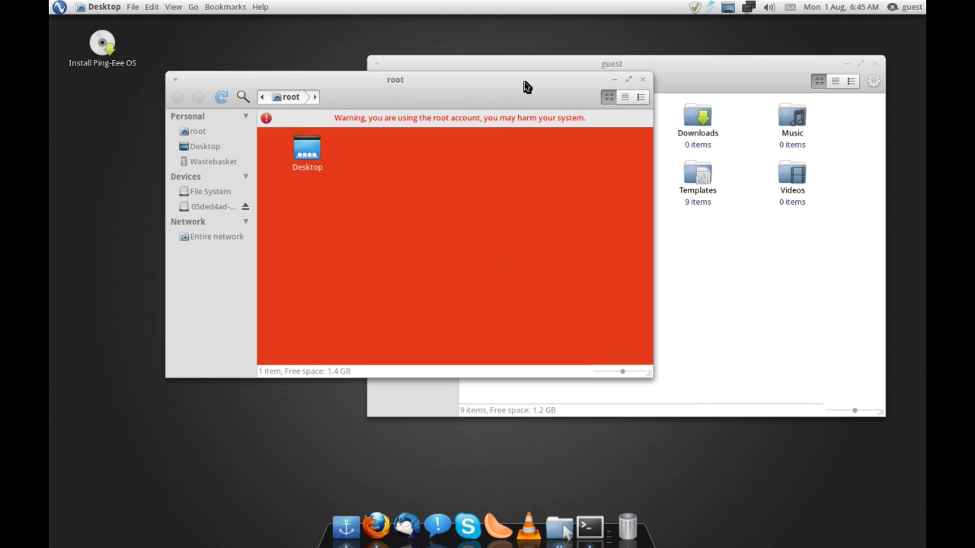
left_click_drag(524, 86, 436, 127)
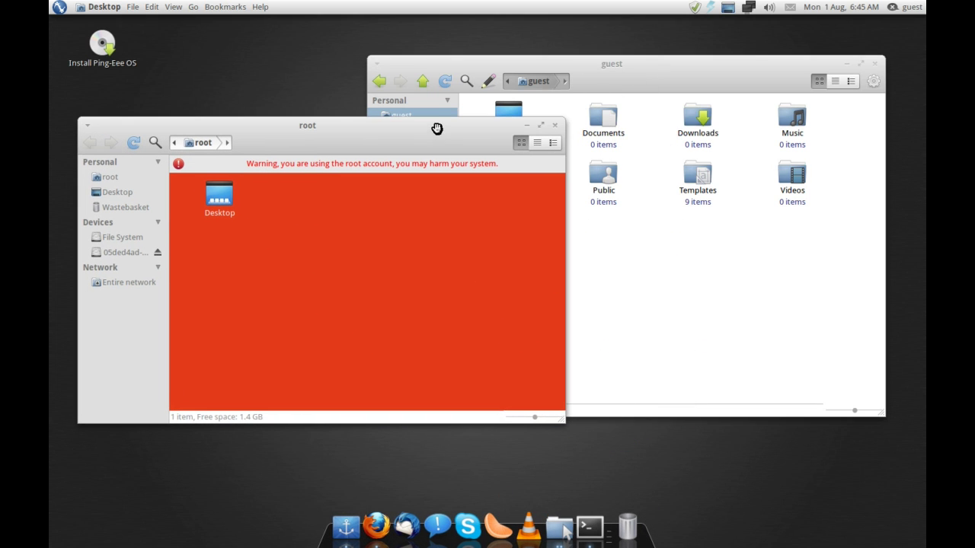
left_click(512, 63)
left_click_drag(512, 64, 477, 57)
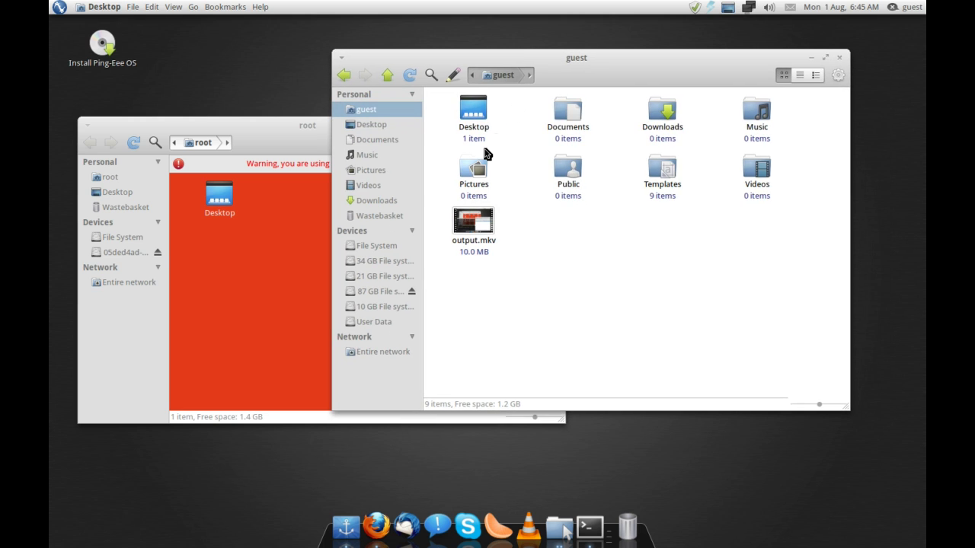
- Toggle the embedded terminal and step through the guest folders in cover flow to Public
key("F4")
key("F4")
key("F3")
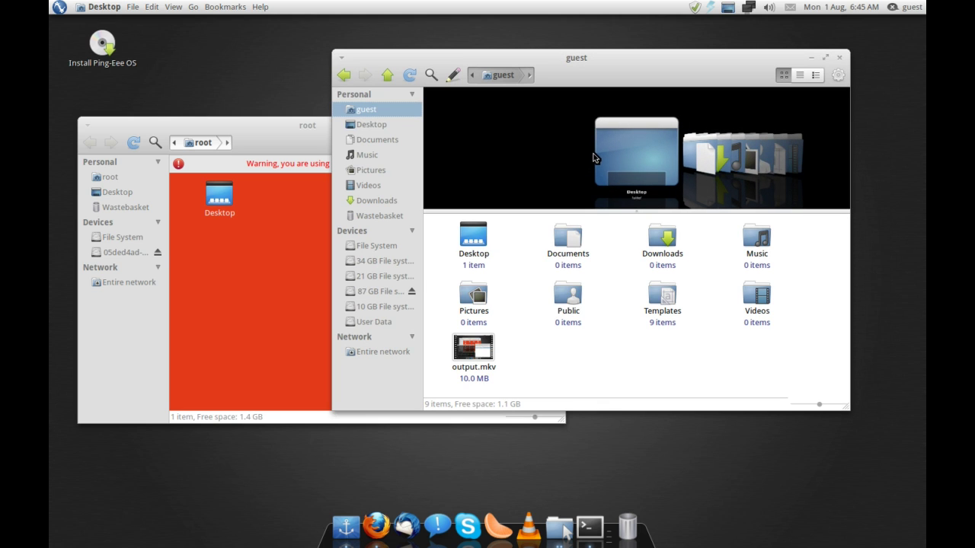
key("Right")
key("Right")
key("Right")
key("Right")
key("Right")
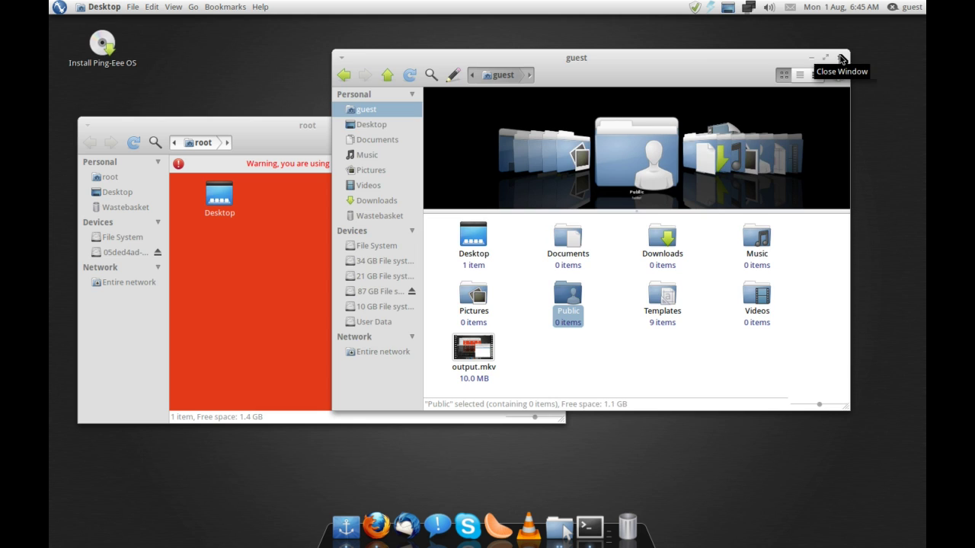
- Close the guest home window and reposition the root folder window
left_click(841, 60)
left_click_drag(457, 133, 594, 77)
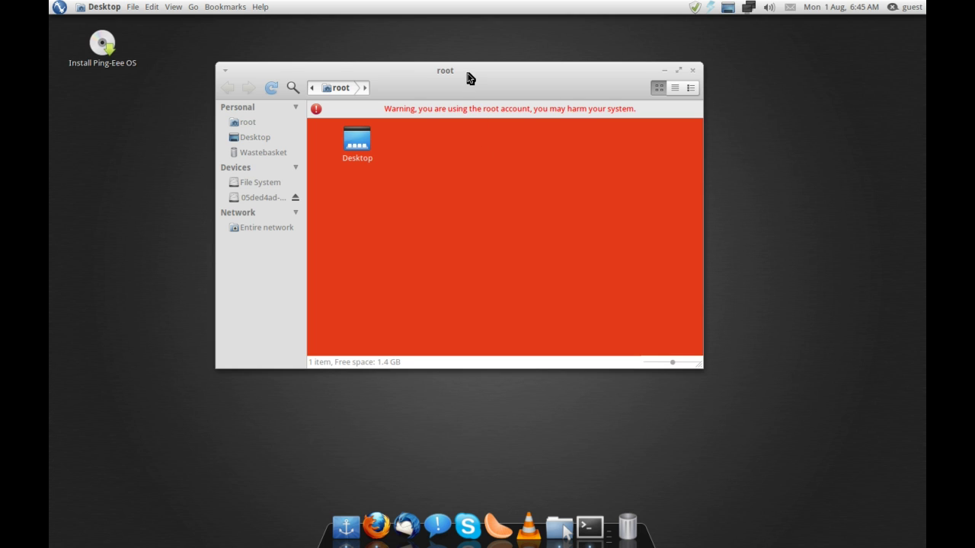
left_click_drag(466, 79, 458, 89)
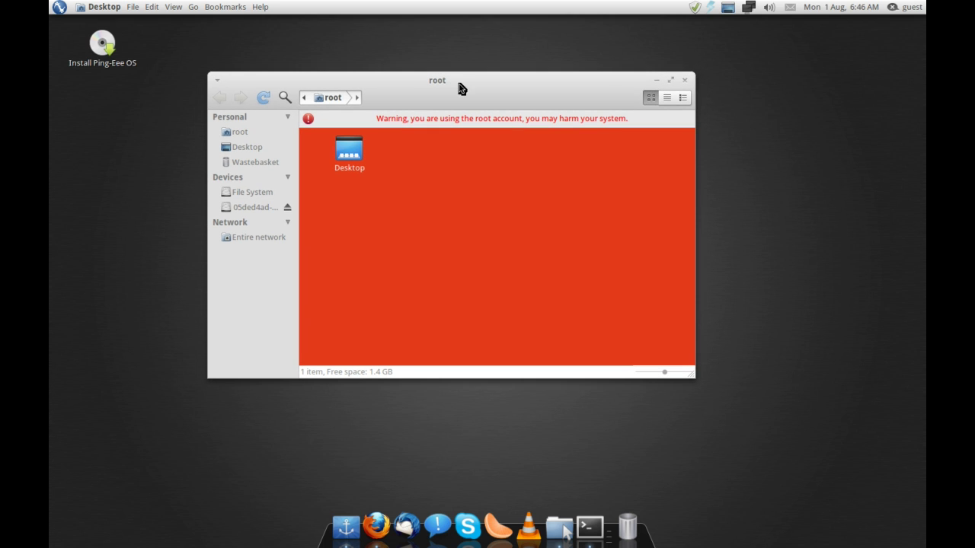
- Close the remaining root file manager window to clear the desktop
left_click(683, 81)
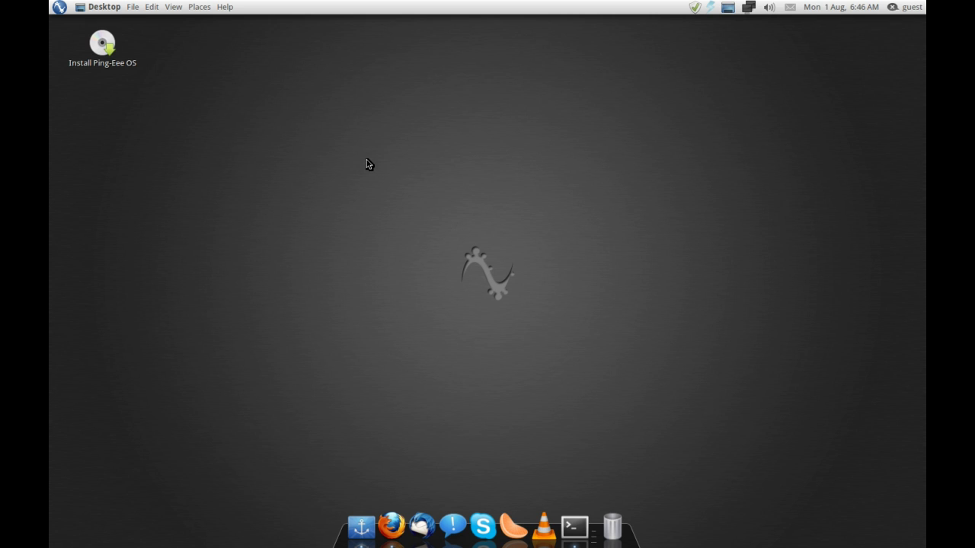
- Browse the launcher's All applications list to the end, then dismiss the launcher
left_click(64, 7)
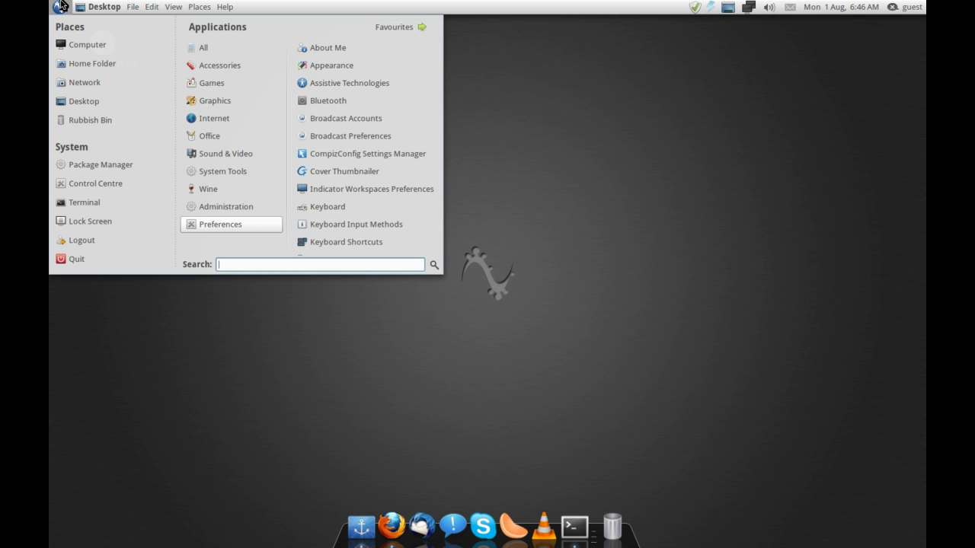
mouse_move(203, 48)
scroll(452, 139, "down", 10)
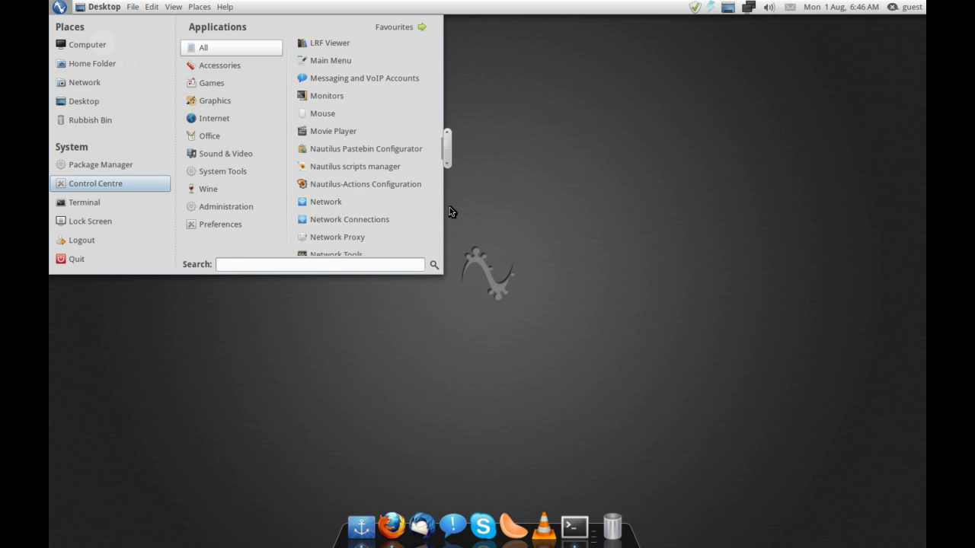
left_click_drag(449, 156, 449, 37)
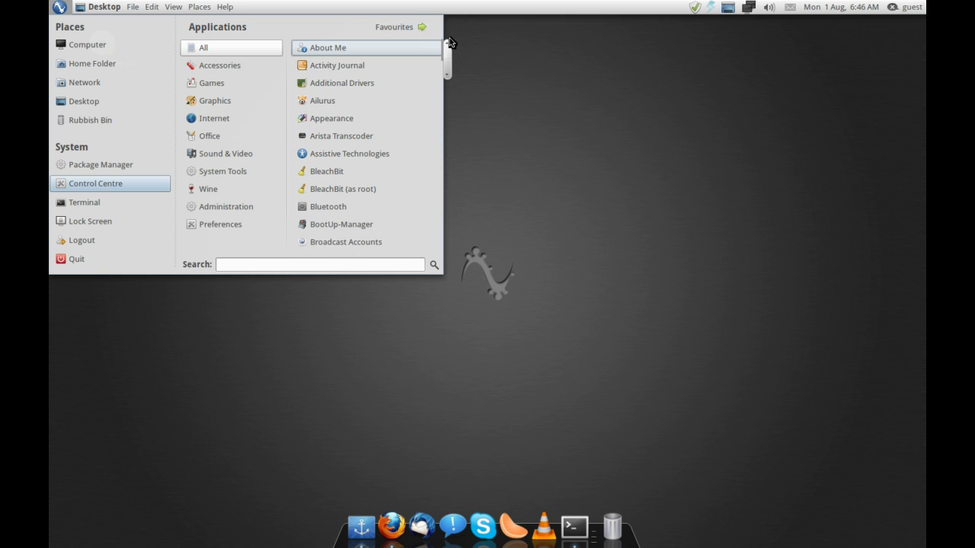
left_click(61, 8)
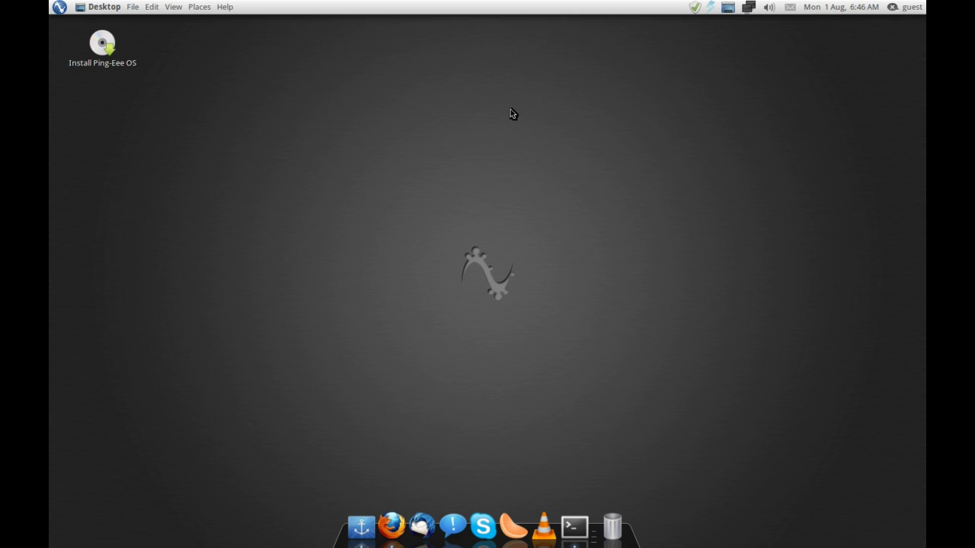
- Check the netbook performance and display options list, then reveal the left Places dock
left_click(711, 10)
left_click(658, 56)
left_click_drag(419, 227, 527, 303)
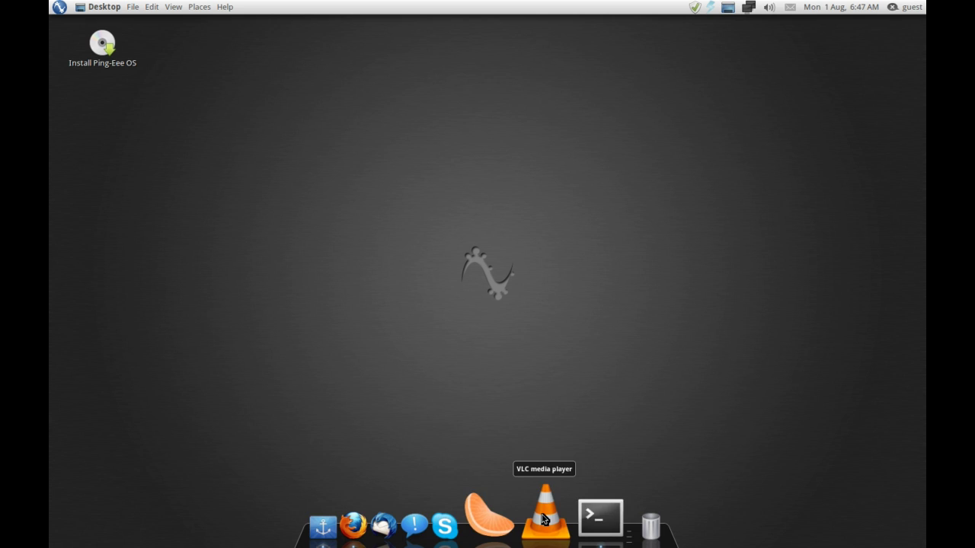
mouse_move(51, 215)
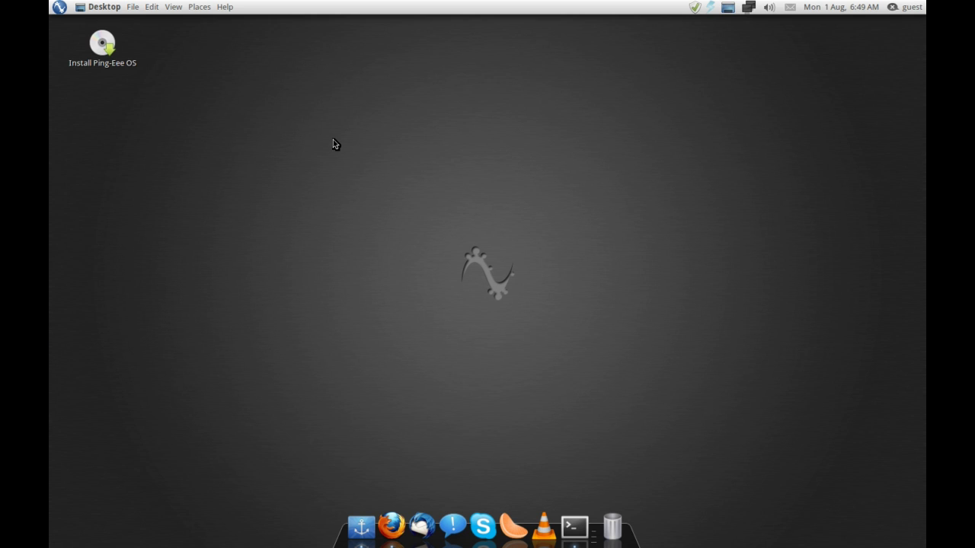
- Open the Ubuntu Desktop Guide from Help, move it toward centre, then close it with Ctrl+W
left_click(225, 7)
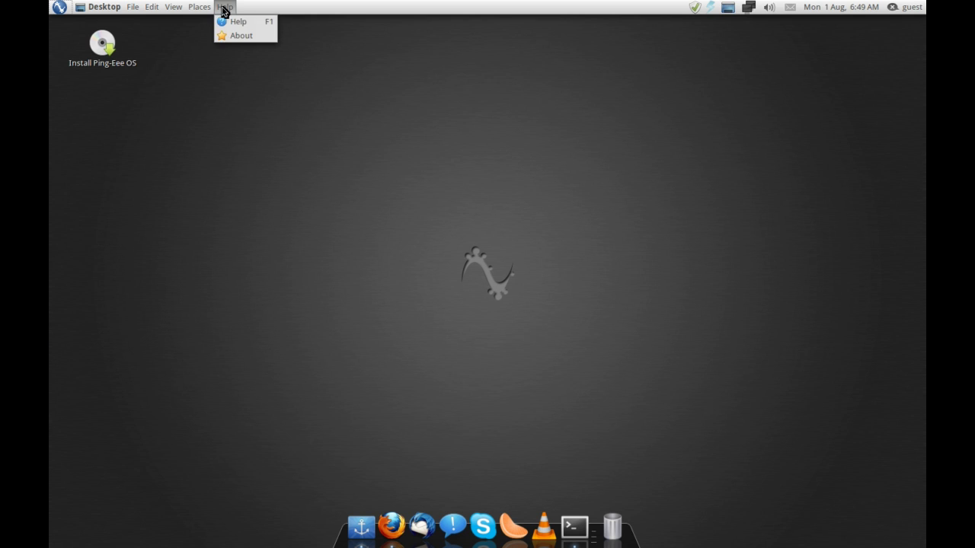
left_click(230, 22)
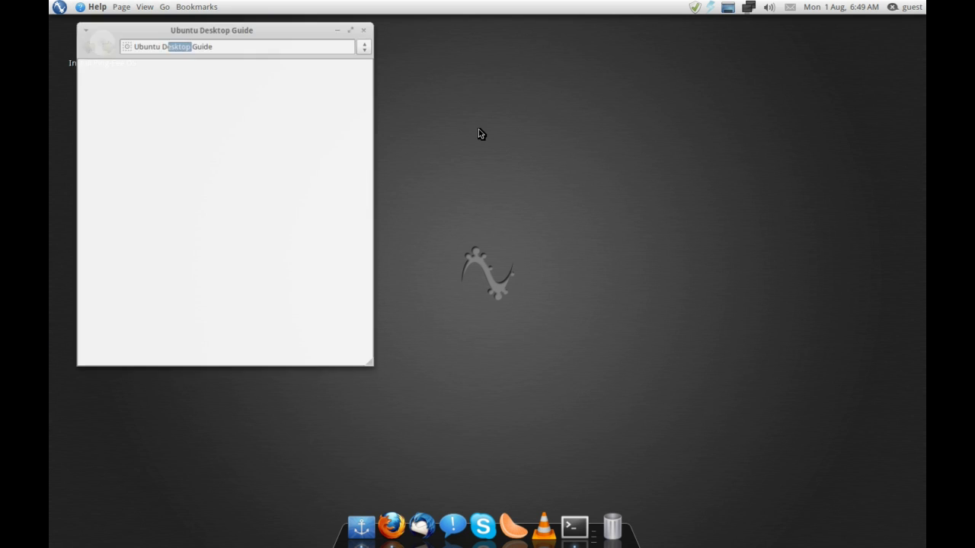
left_click_drag(246, 27, 474, 29)
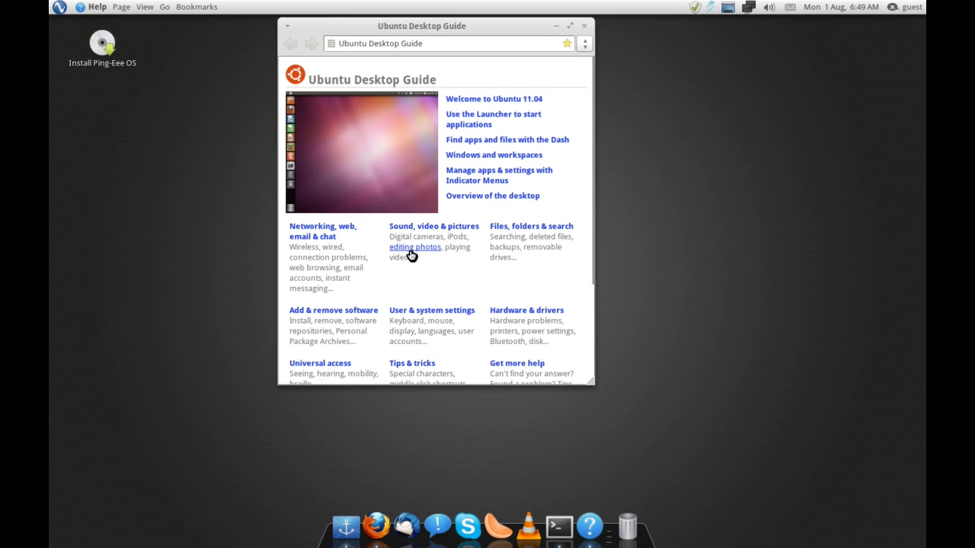
key("ctrl+w")
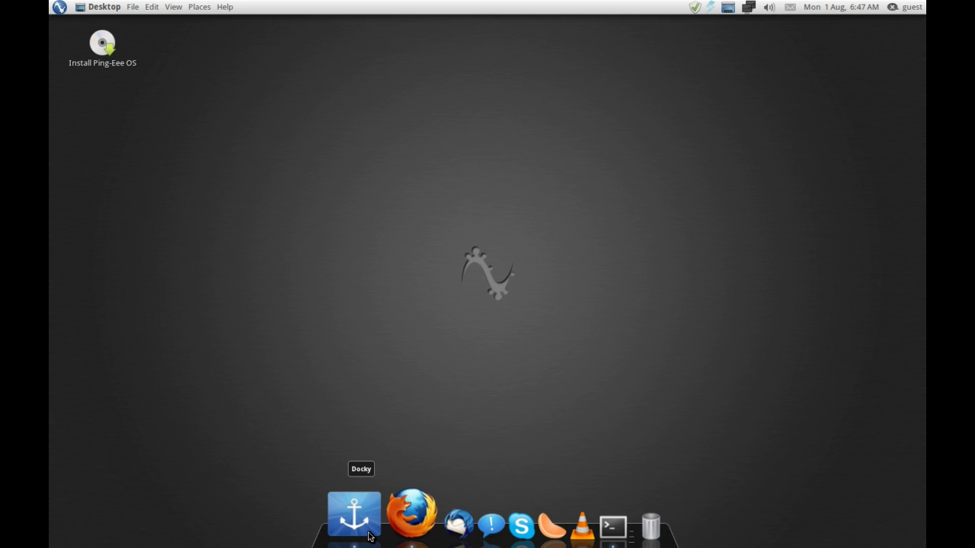
left_click(369, 535)
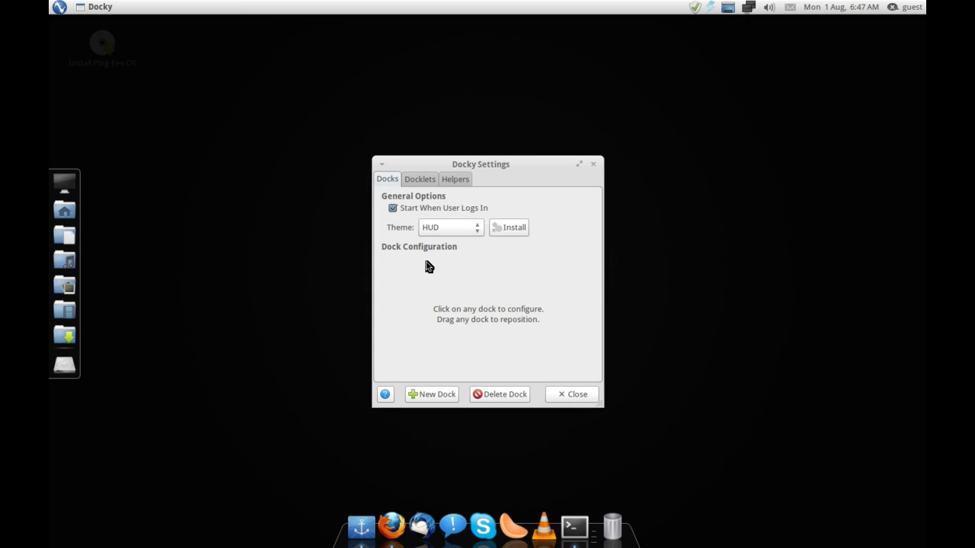
left_click(471, 537)
left_click(488, 263)
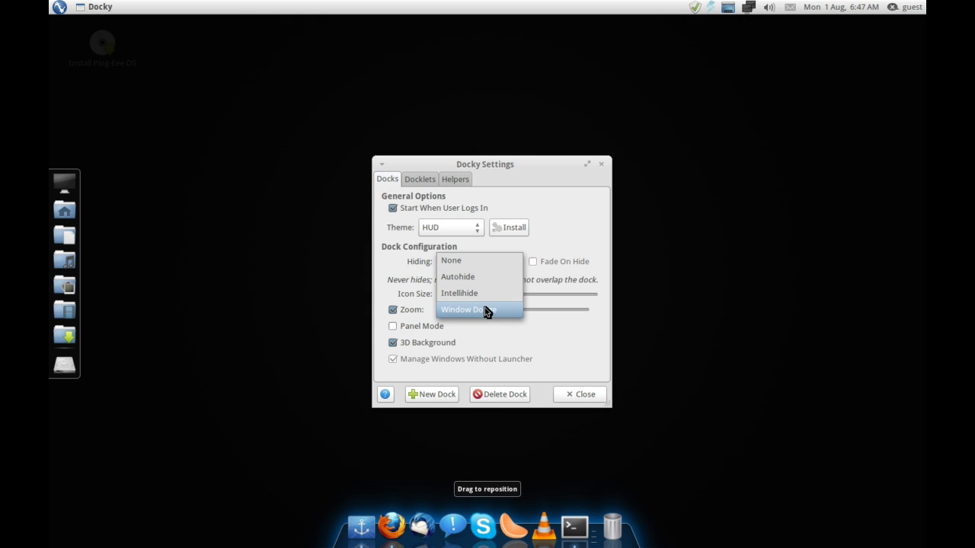
left_click(581, 228)
left_click(585, 396)
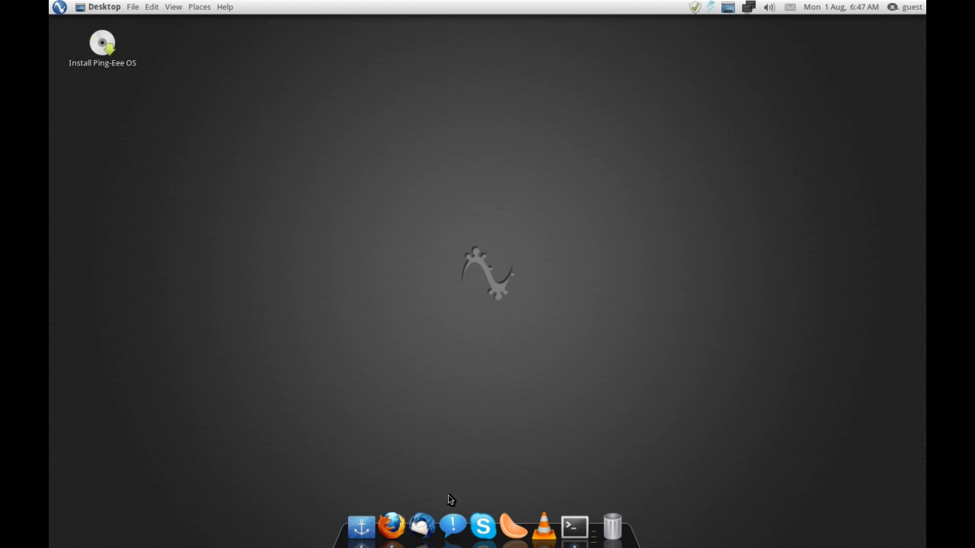
left_click(395, 521)
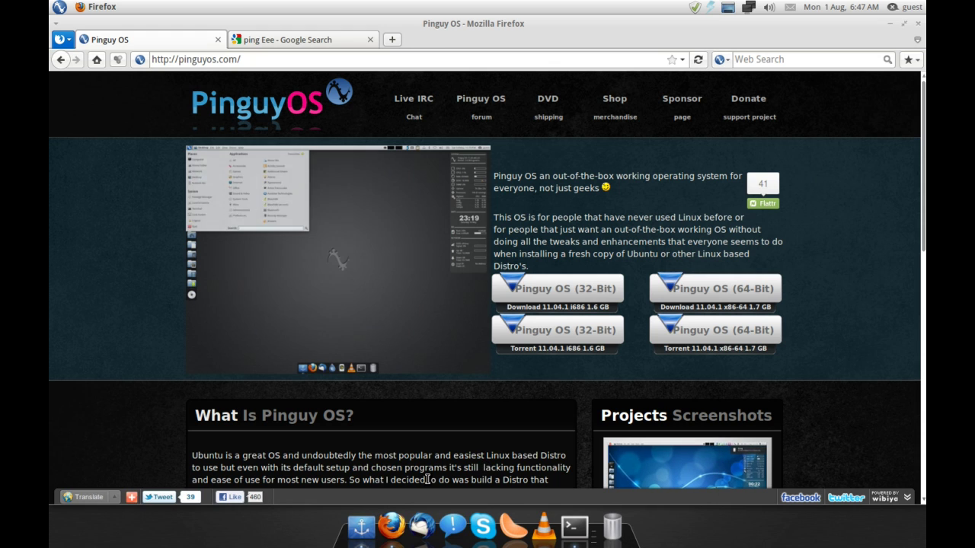
left_click(349, 524)
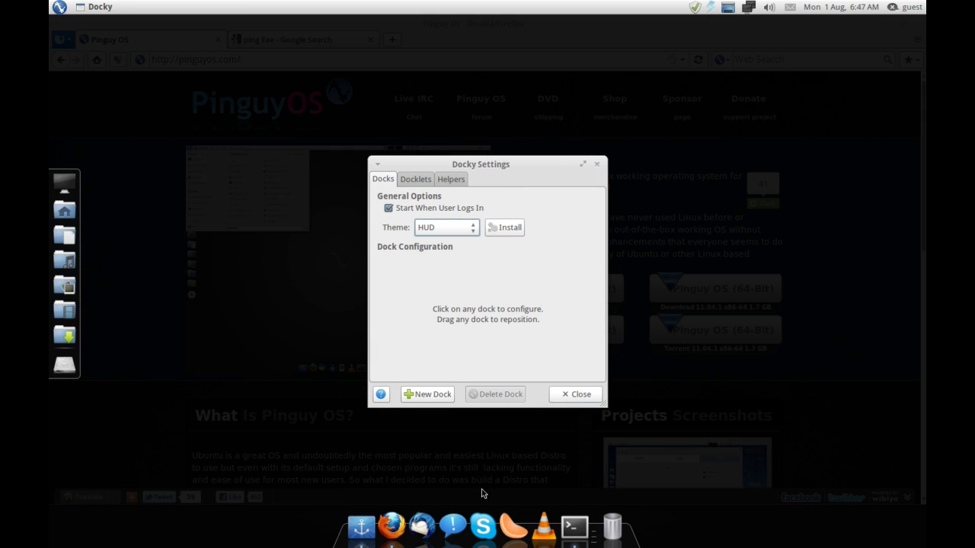
left_click(481, 512)
left_click(450, 265)
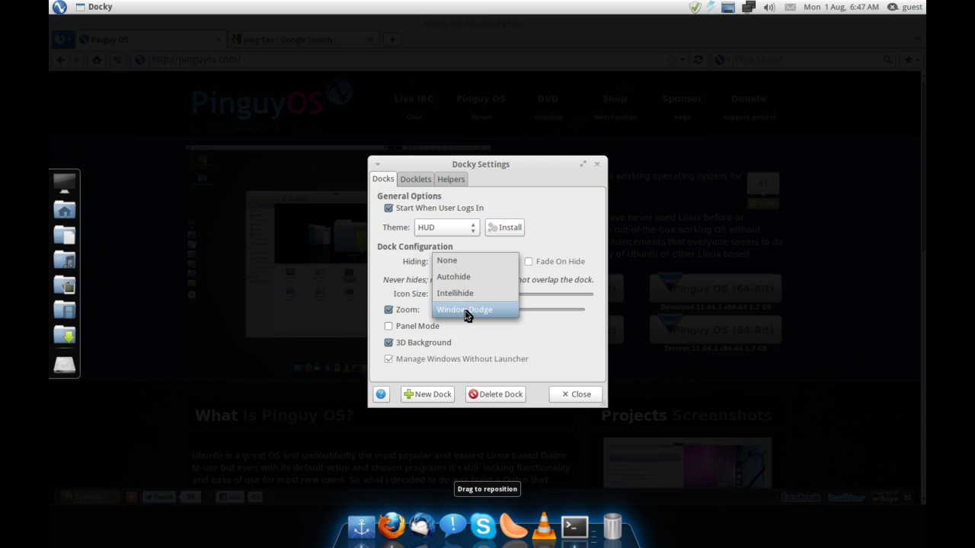
left_click(573, 394)
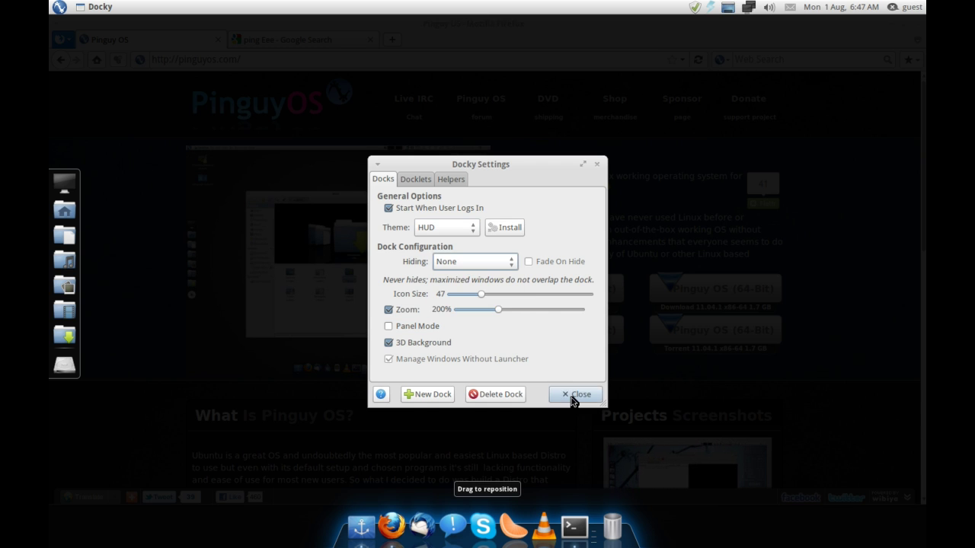
left_click(572, 395)
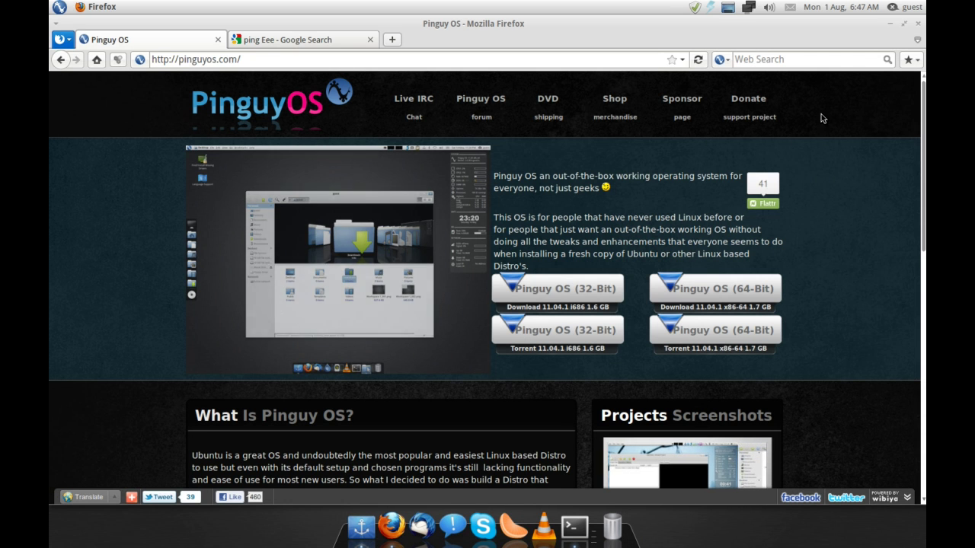
left_click(917, 24)
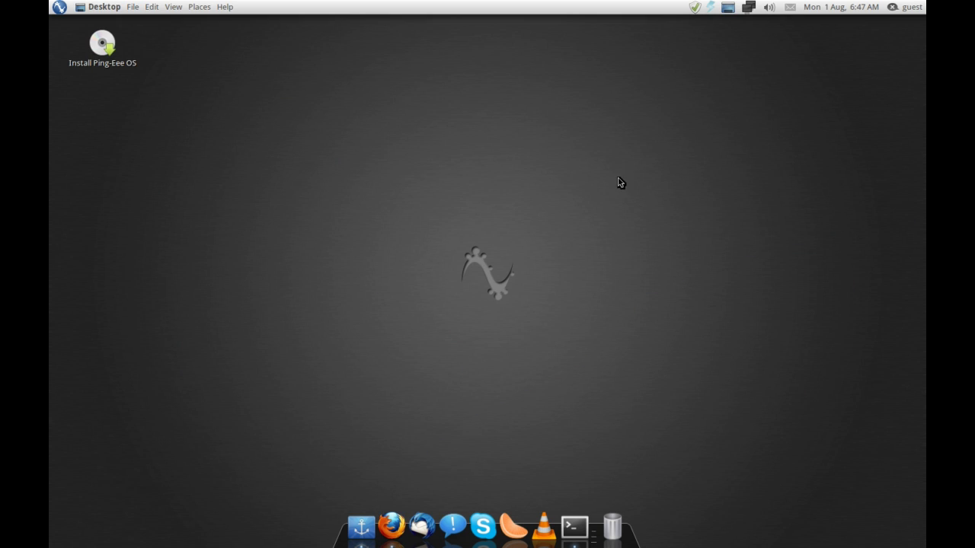